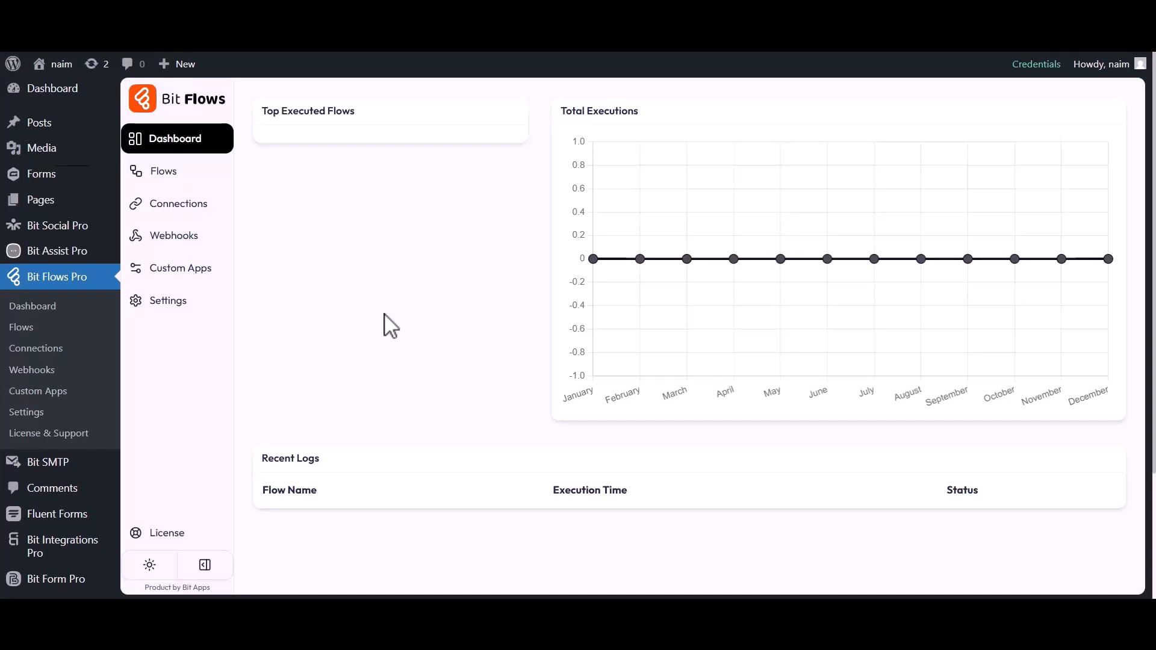
- Create a new blank flow titled Fluent Forms to Rapidmail
{"action": "left_click", "coordinate": [165, 174]}
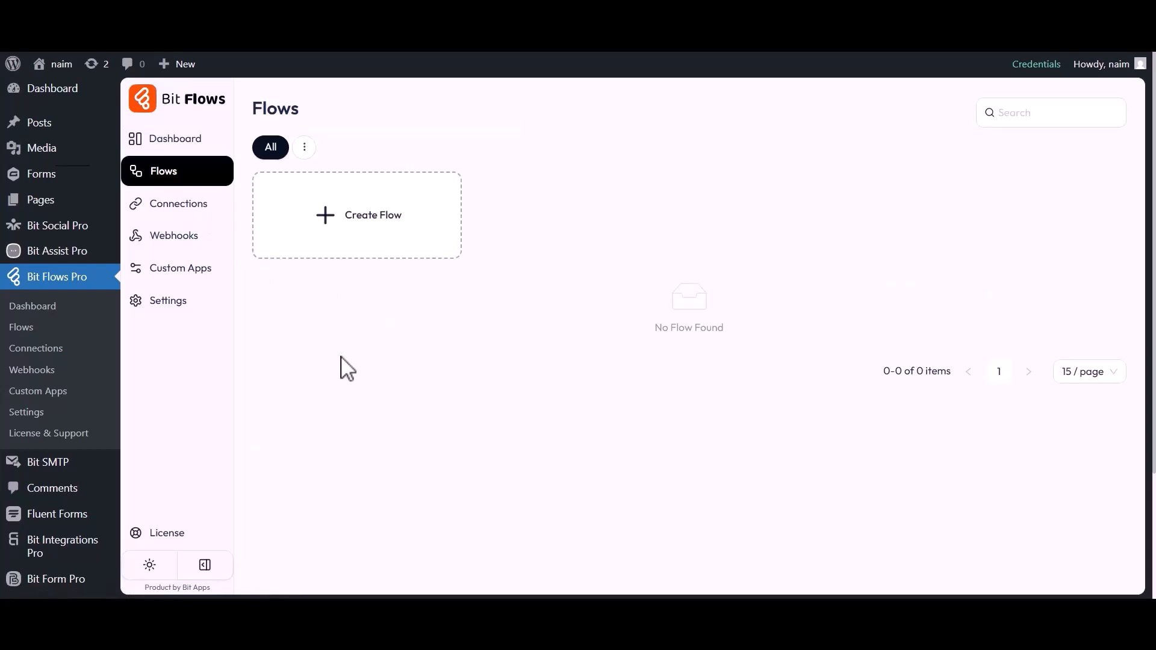
{"action": "left_click", "coordinate": [369, 230]}
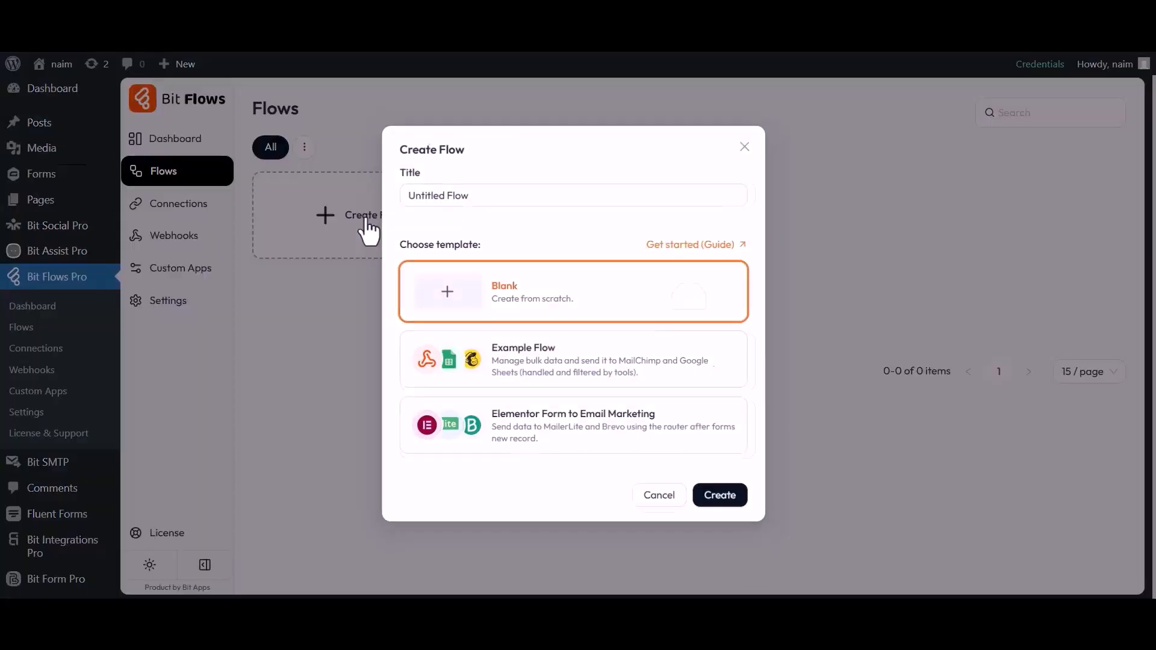
{"action": "left_click_drag", "start_coordinate": [403, 194], "coordinate": [466, 196]}
{"action": "type", "text": "Fluent Forms to Rapidmail"}
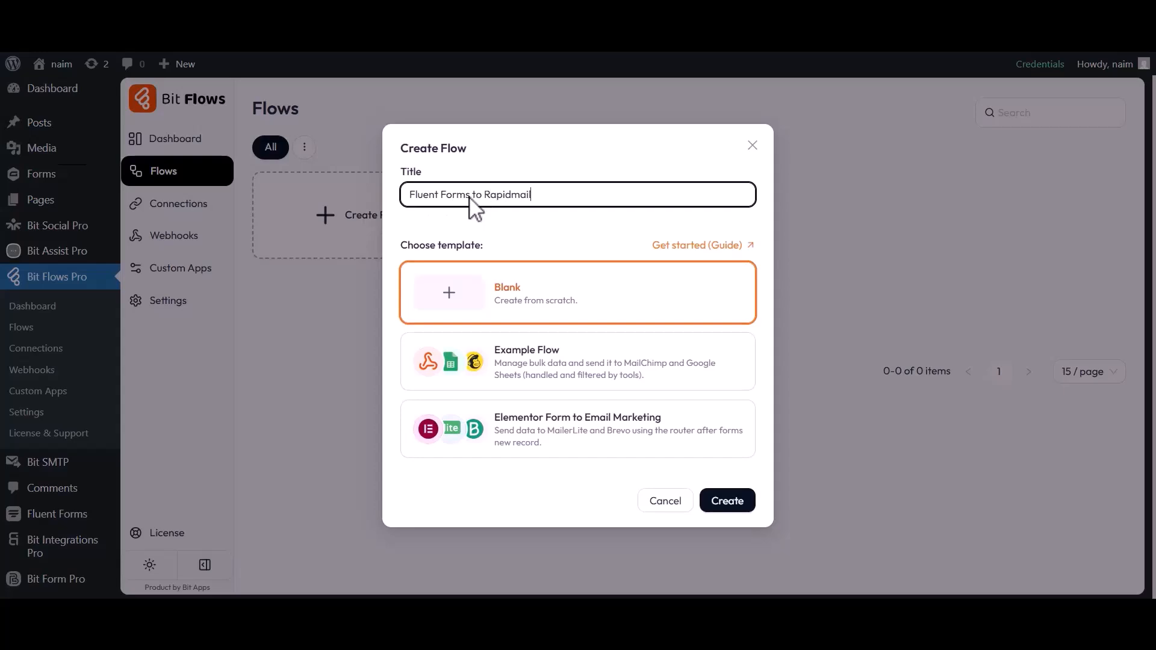
{"action": "left_click", "coordinate": [726, 501]}
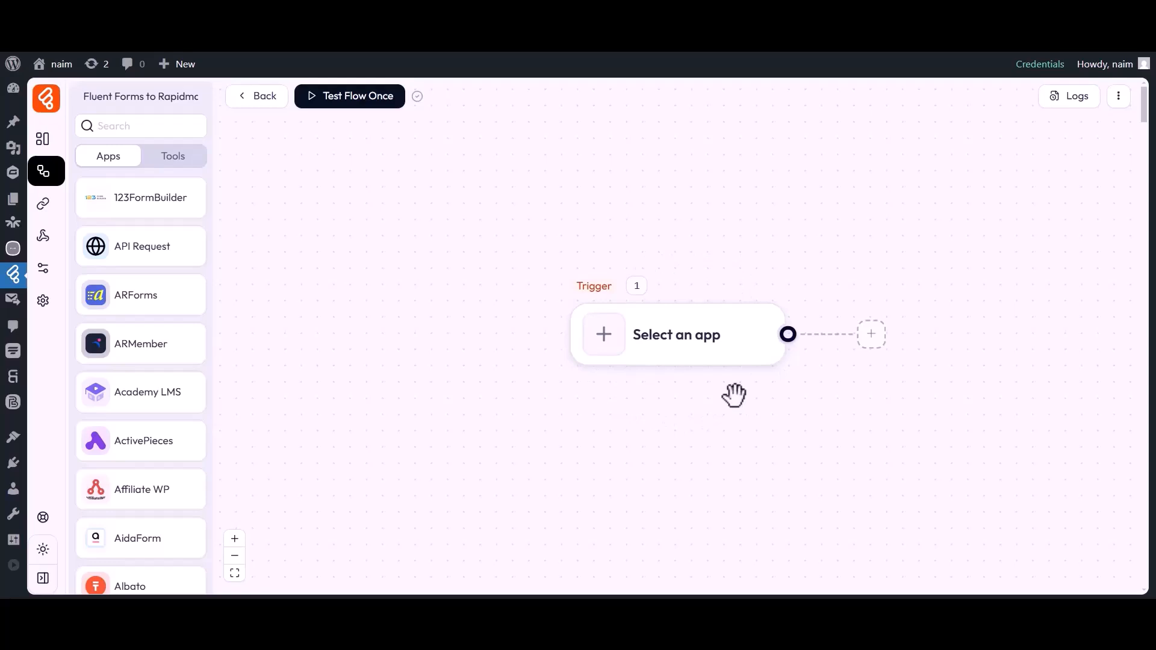
- Set the flow's trigger to the Fluent Forms Submission Inserted event
{"action": "left_click_drag", "start_coordinate": [734, 396], "coordinate": [587, 395]}
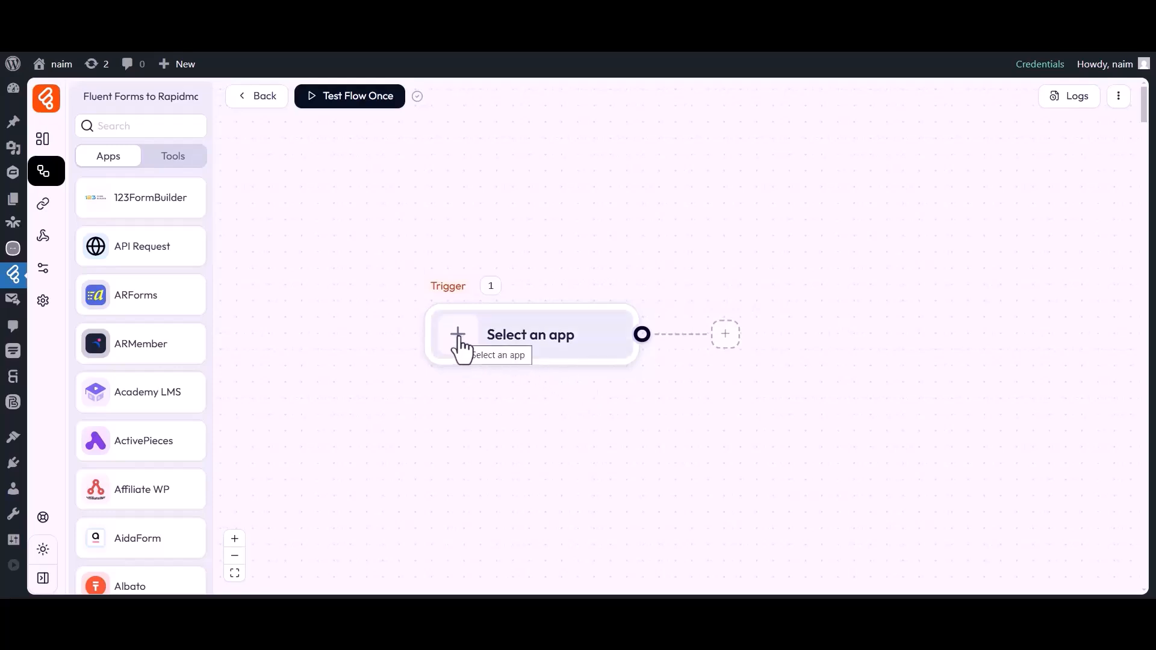
{"action": "left_click", "coordinate": [460, 349]}
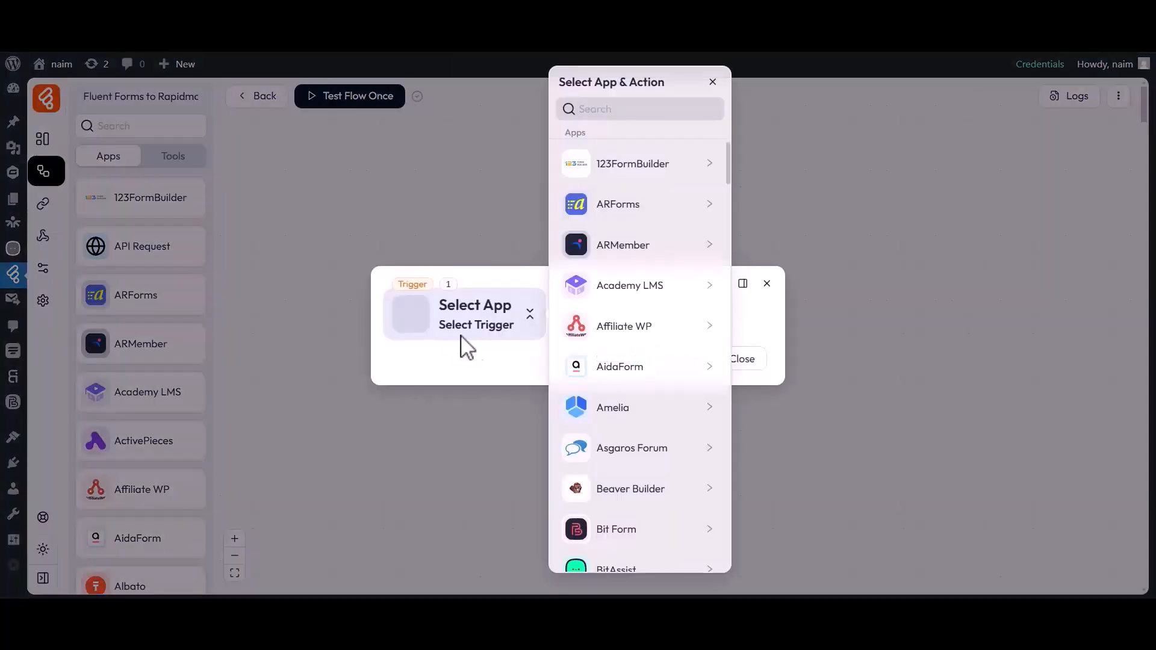
{"action": "left_click", "coordinate": [637, 109]}
{"action": "type", "text": "Fluent Forms"}
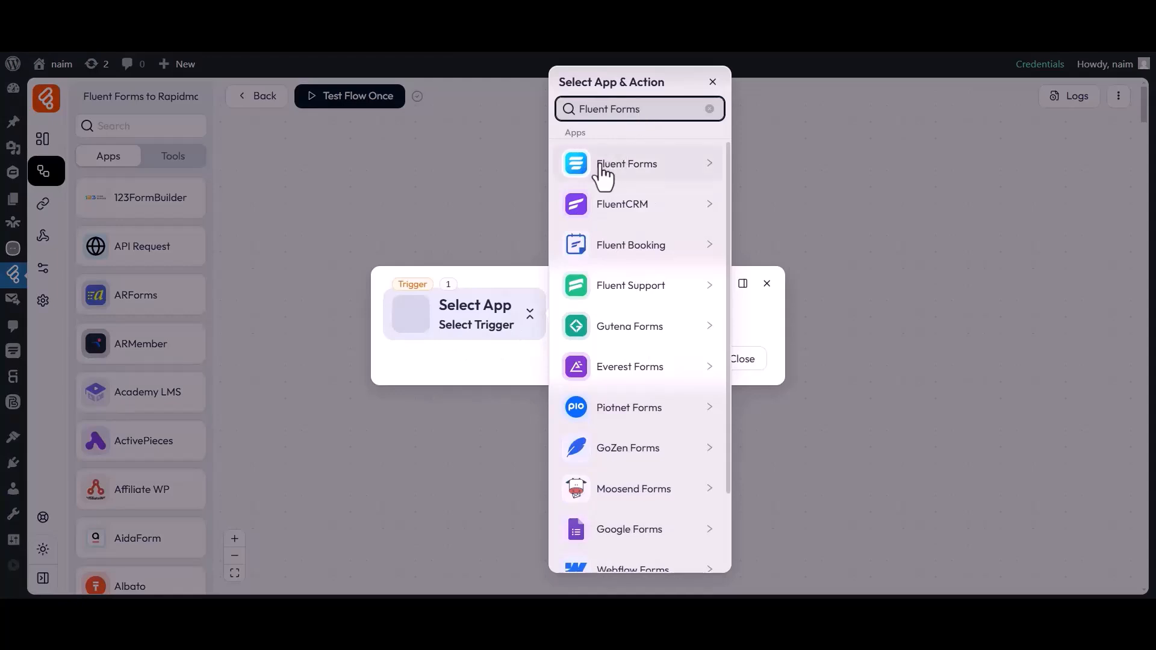
{"action": "left_click", "coordinate": [620, 175]}
{"action": "left_click", "coordinate": [787, 174]}
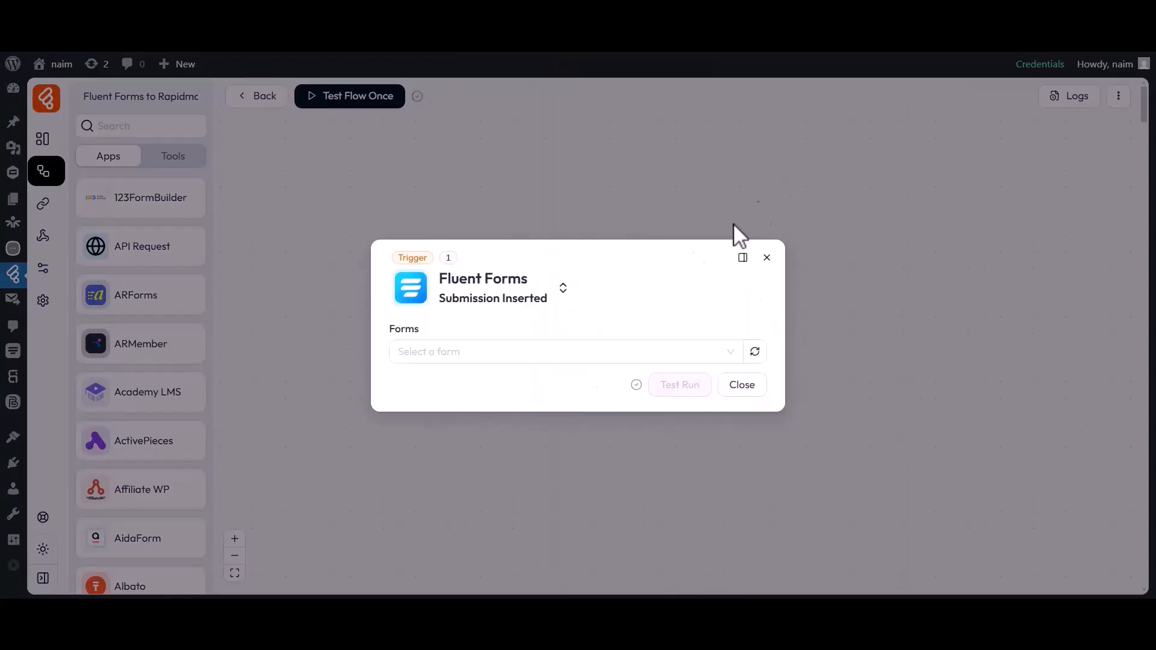
- Choose Contact Form as the trigger's form and start listening for a response
{"action": "left_click_drag", "start_coordinate": [435, 325], "coordinate": [418, 335]}
{"action": "left_click", "coordinate": [421, 347]}
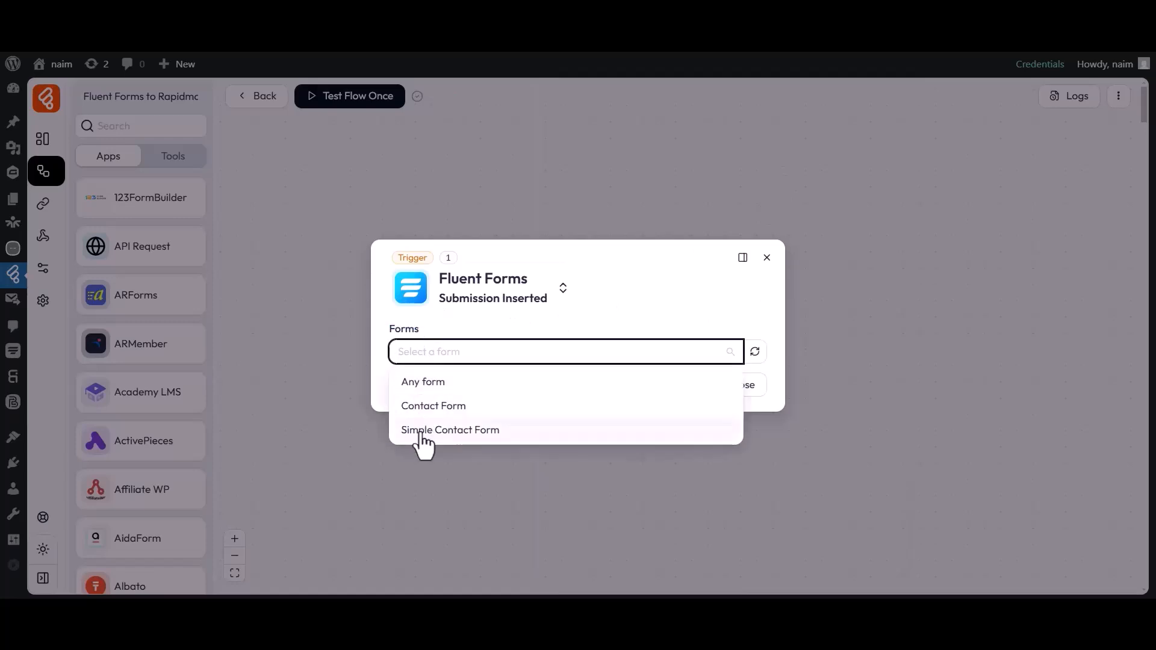
{"action": "left_click", "coordinate": [425, 406]}
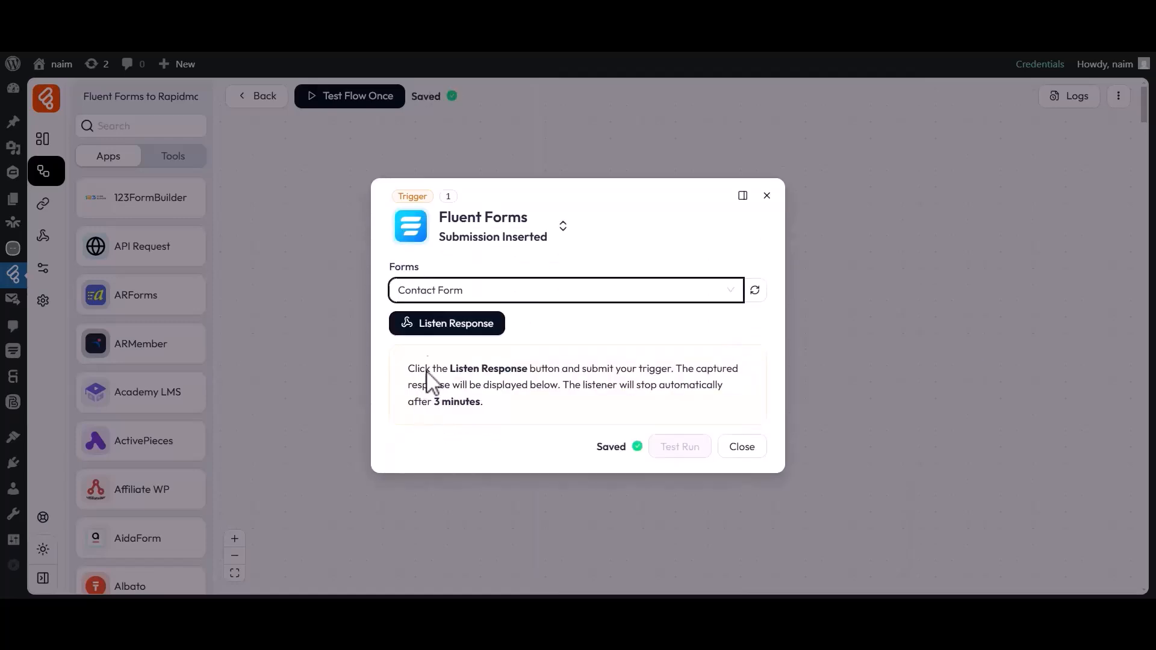
{"action": "left_click", "coordinate": [428, 328]}
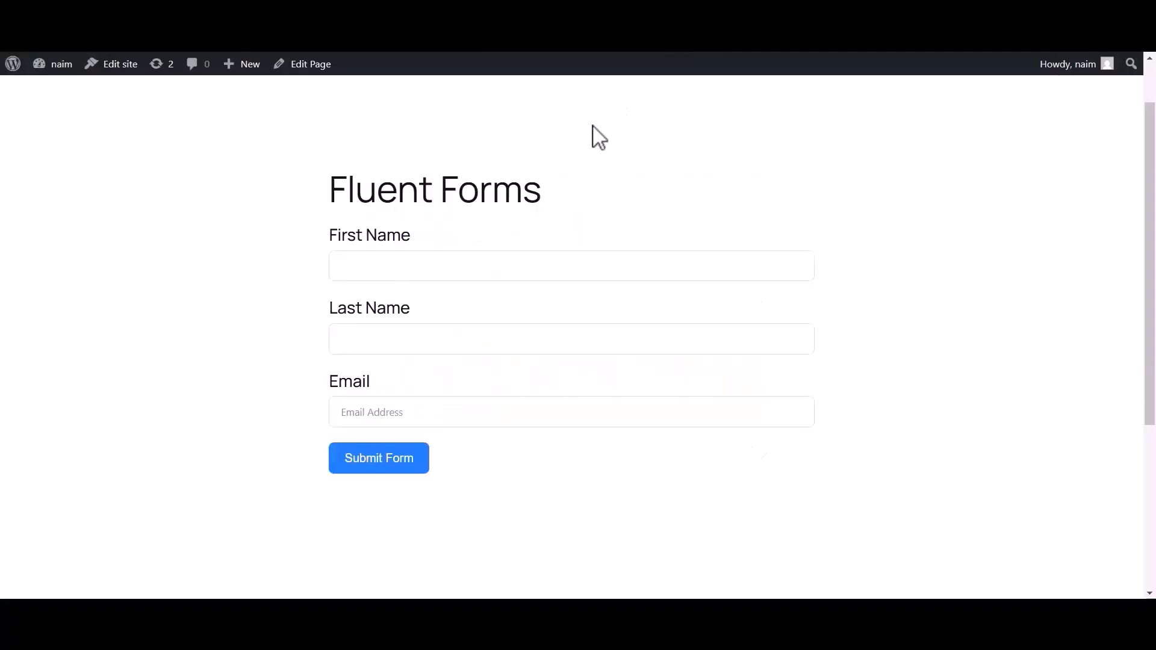
- Submit the Contact Form on the site with first name Bit, last name Apps and an e-mail address
{"action": "left_click", "coordinate": [434, 265]}
{"action": "type", "text": "Bit"}
{"action": "left_click", "coordinate": [370, 349]}
{"action": "type", "text": "Apps"}
{"action": "left_click", "coordinate": [347, 413]}
{"action": "type", "text": "apps.pro"}
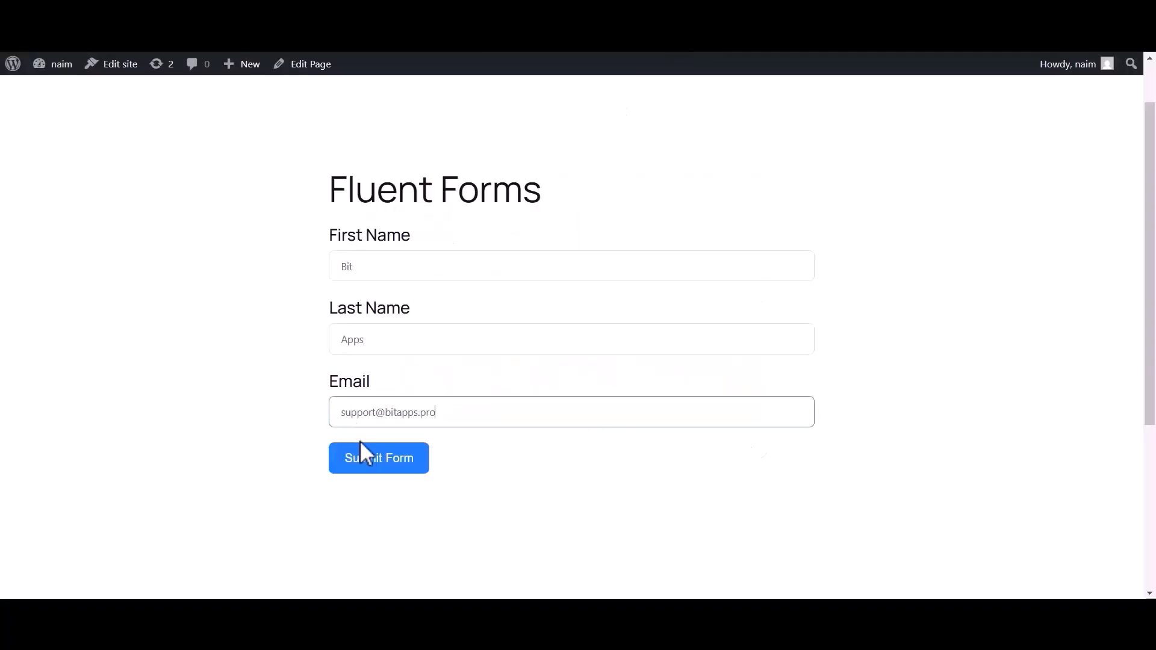
{"action": "left_click", "coordinate": [363, 461]}
- Review the captured trigger response data and close the trigger settings
{"action": "left_click_drag", "start_coordinate": [341, 254], "coordinate": [772, 275]}
{"action": "left_click", "coordinate": [772, 275]}
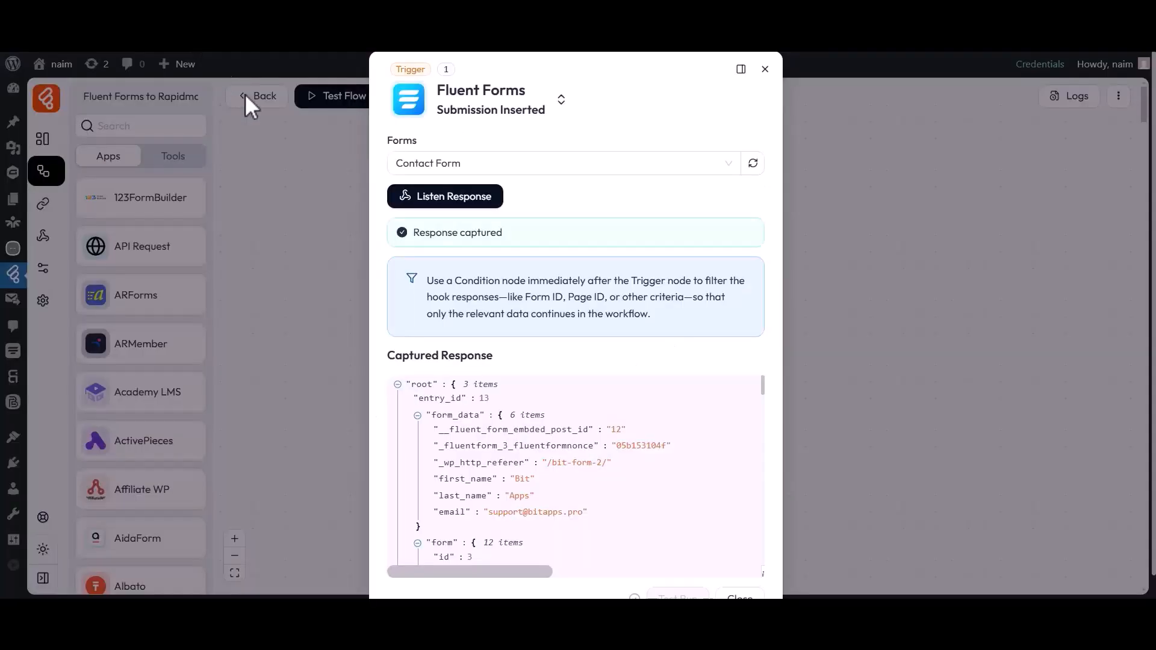
{"action": "scroll", "coordinate": [541, 521], "scroll_direction": "down", "scroll_amount": 2}
{"action": "scroll", "coordinate": [545, 524], "scroll_direction": "down", "scroll_amount": 10}
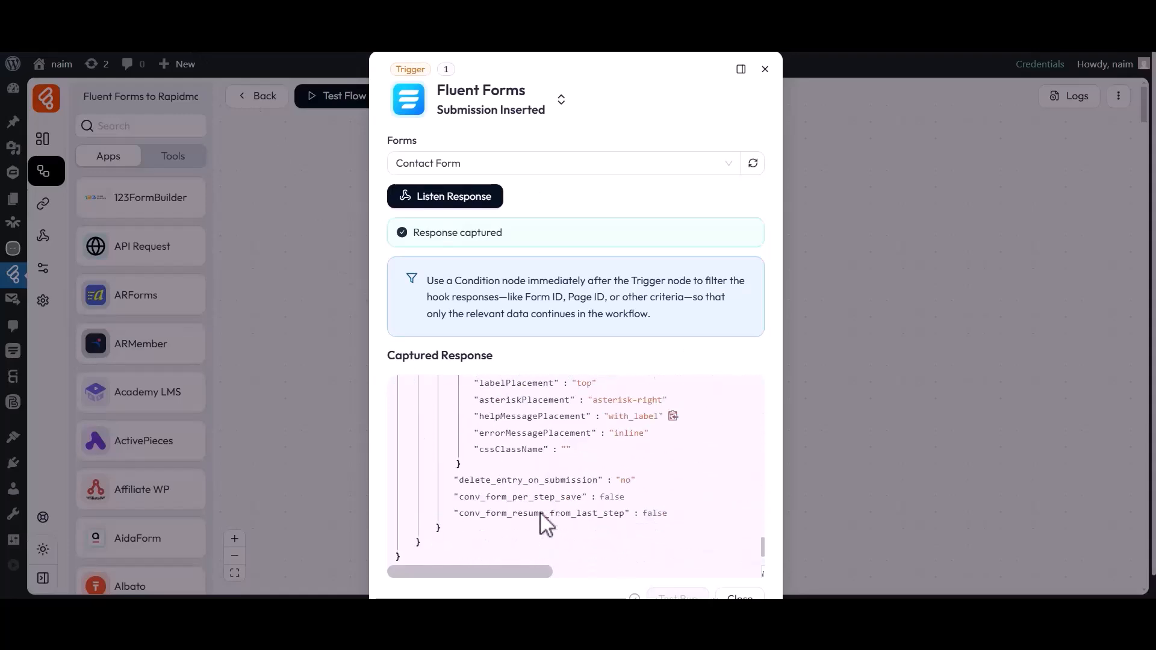
{"action": "scroll", "coordinate": [545, 523], "scroll_direction": "down", "scroll_amount": 1}
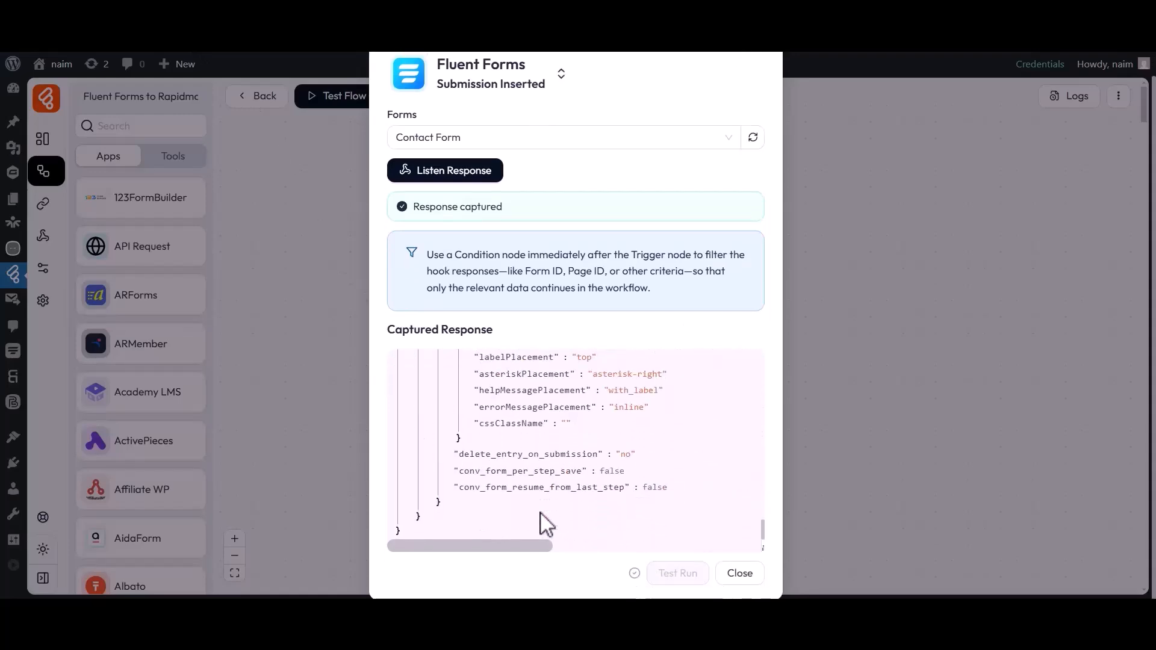
{"action": "left_click", "coordinate": [734, 572]}
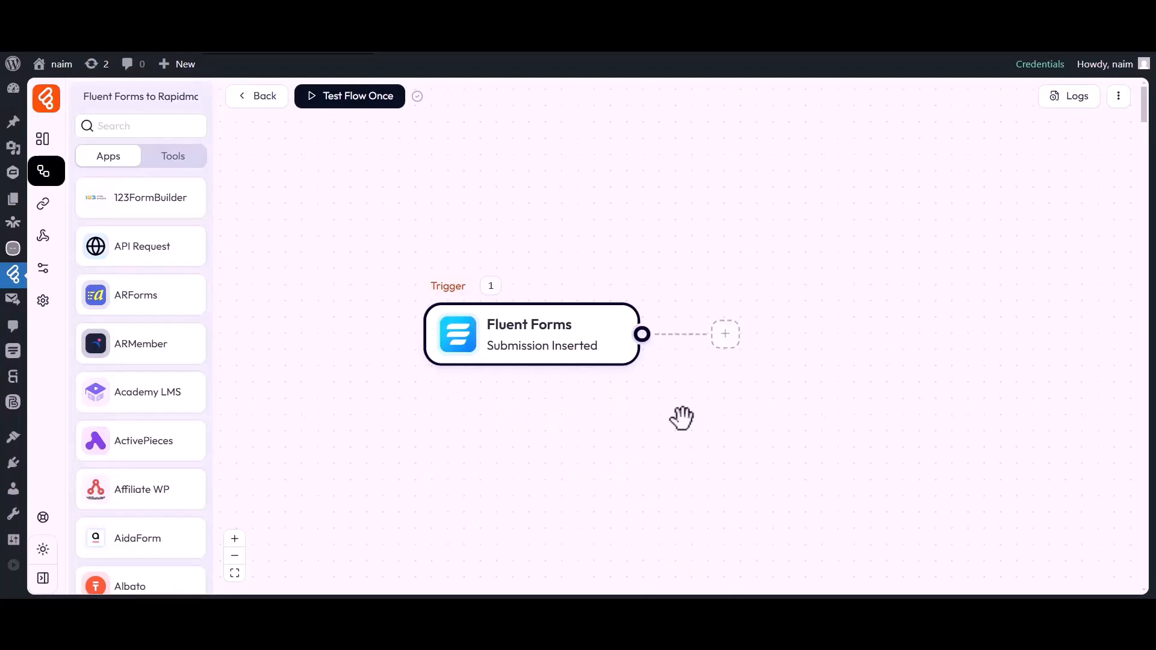
- Add a Rapidmail Add Recipient action after the Fluent Forms trigger
{"action": "left_click", "coordinate": [725, 334]}
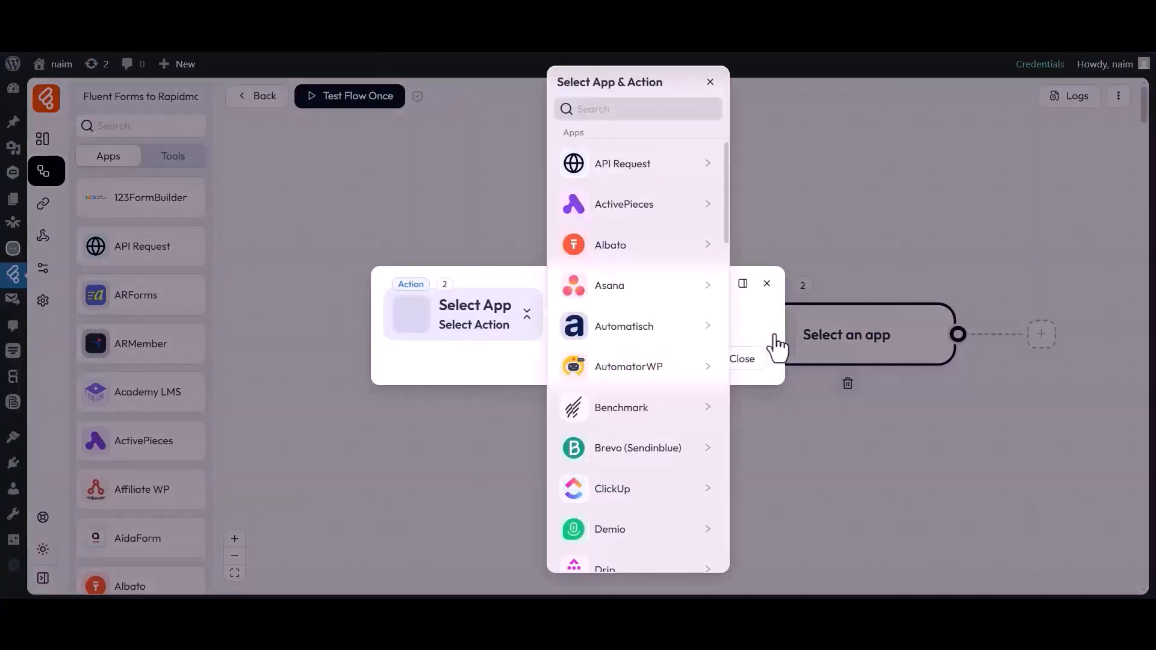
{"action": "left_click", "coordinate": [594, 112]}
{"action": "type", "text": "Rapidmail"}
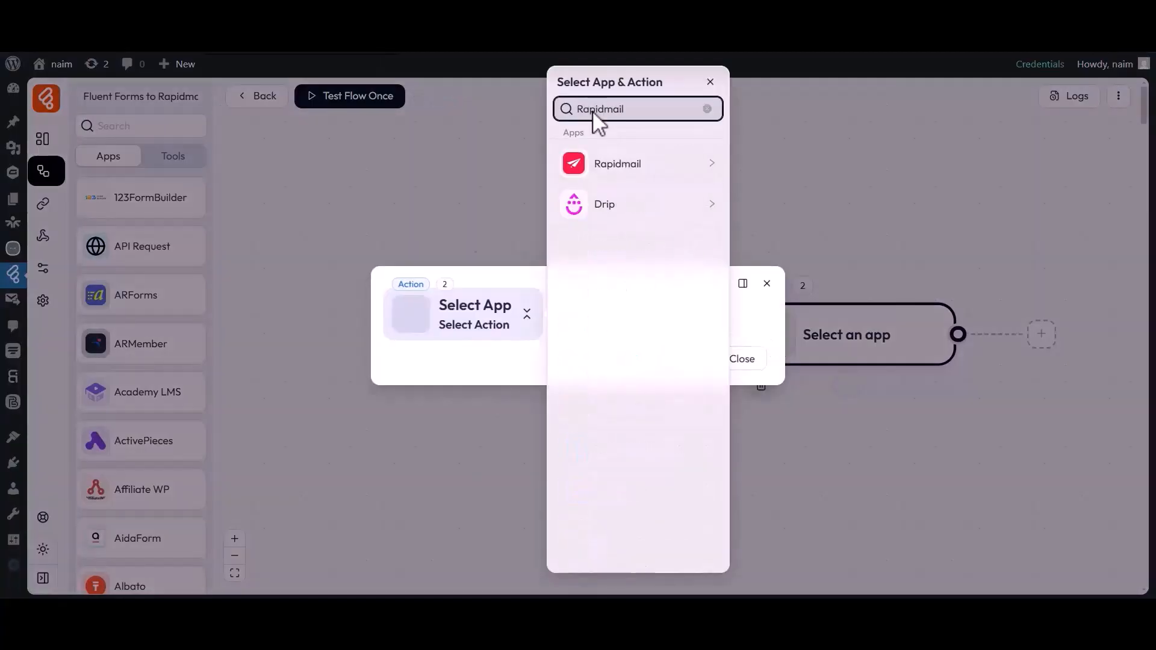
{"action": "left_click", "coordinate": [611, 169]}
{"action": "left_click", "coordinate": [770, 160]}
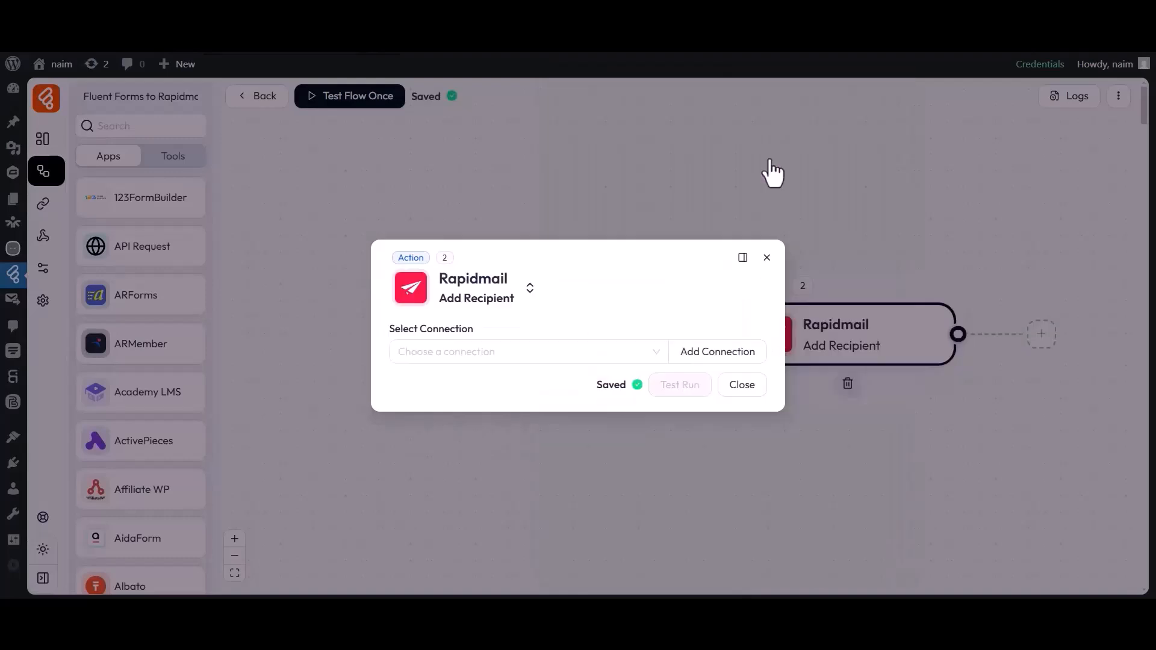
- Start a new Rapidmail connection and name it Rapidmail connection 1
{"action": "double_click", "coordinate": [403, 330]}
{"action": "left_click", "coordinate": [475, 347]}
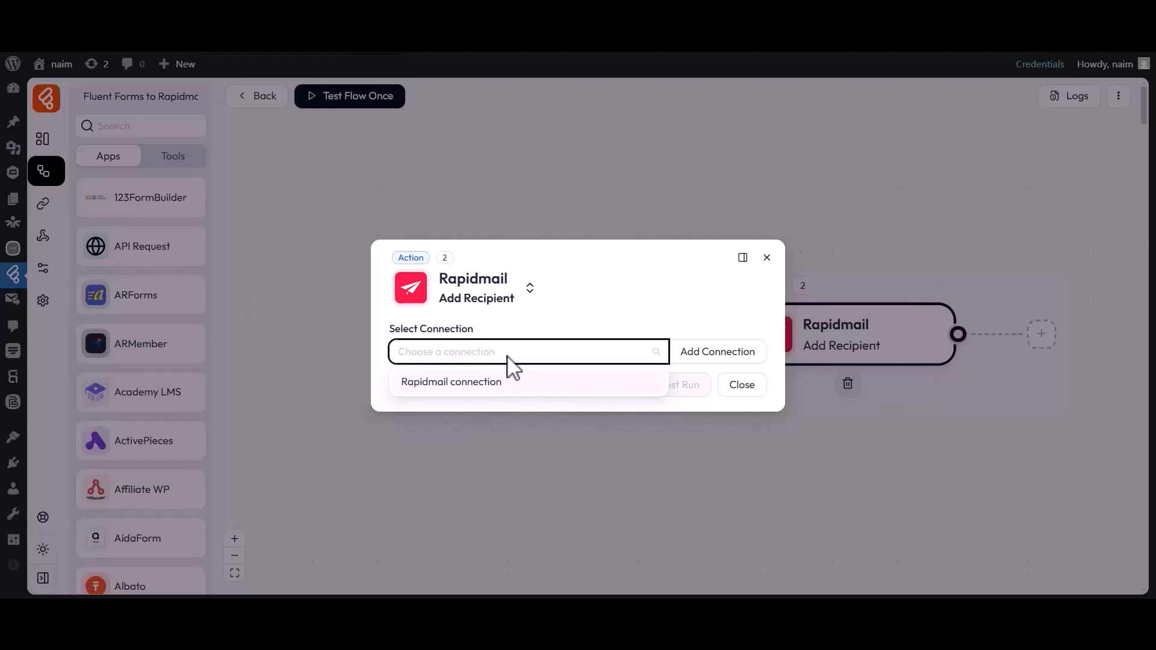
{"action": "left_click", "coordinate": [711, 355]}
{"action": "left_click_drag", "start_coordinate": [786, 314], "coordinate": [877, 305]}
{"action": "left_click_drag", "start_coordinate": [797, 330], "coordinate": [891, 331]}
{"action": "left_click", "coordinate": [900, 331]}
{"action": "type", "text": "1"}
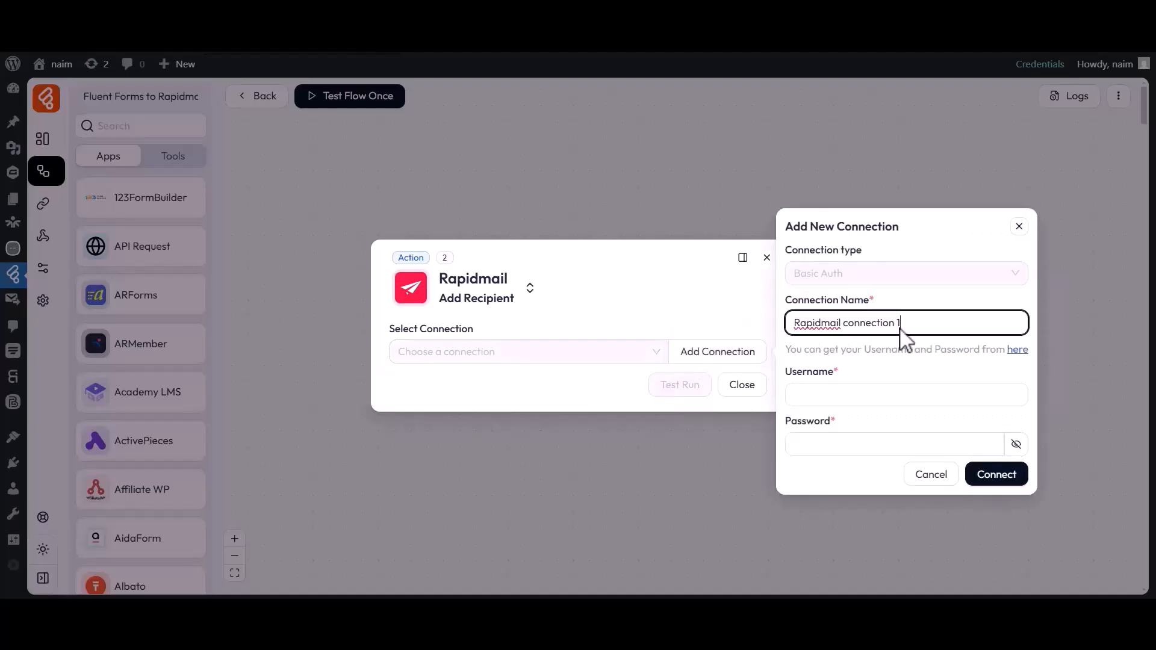
- Open the Rapidmail page for obtaining the connection's username and password
{"action": "left_click_drag", "start_coordinate": [787, 374], "coordinate": [842, 378]}
{"action": "left_click_drag", "start_coordinate": [786, 421], "coordinate": [830, 431]}
{"action": "left_click", "coordinate": [842, 432]}
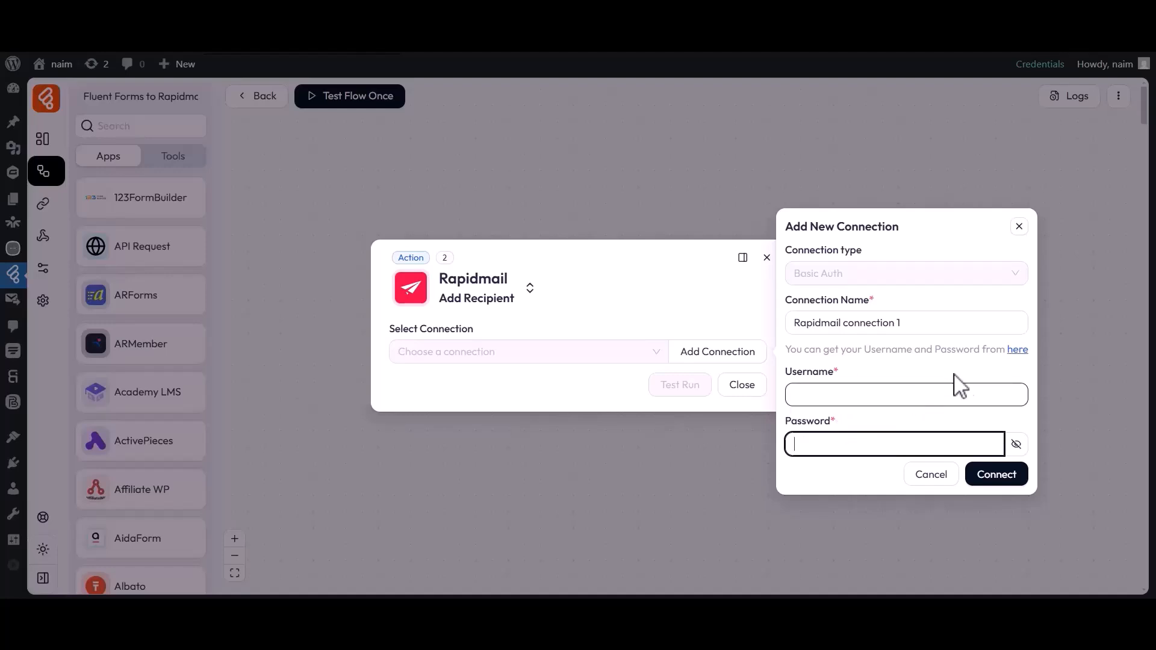
{"action": "left_click", "coordinate": [1018, 350]}
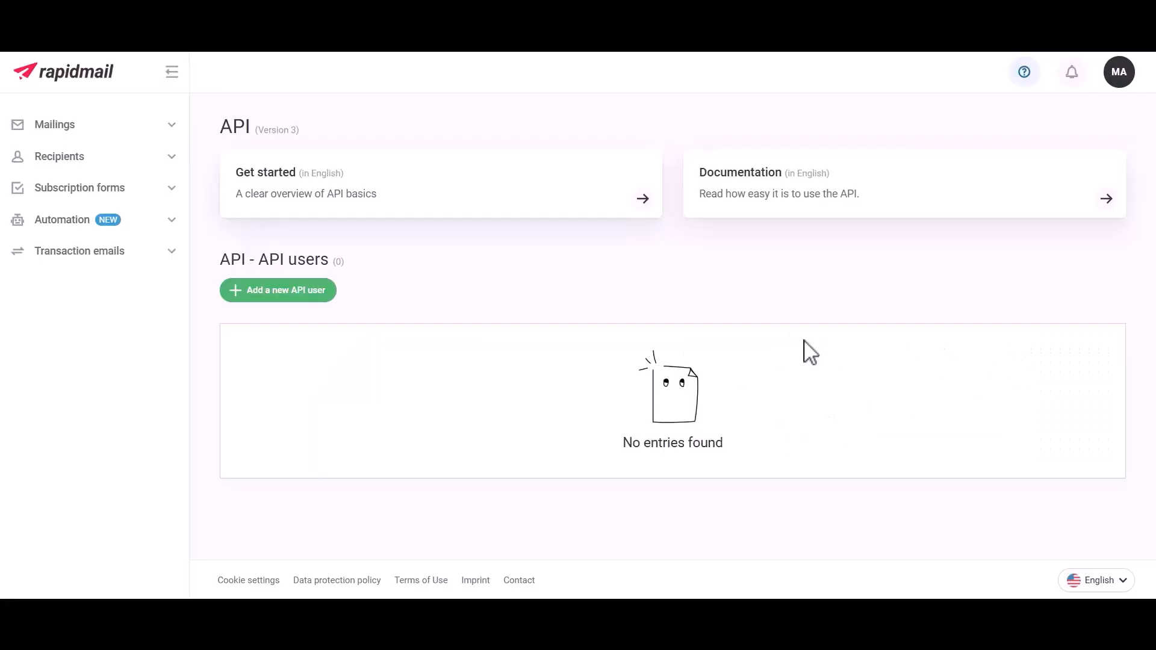
- Create a new Rapidmail API user with the description For Bit Flows
{"action": "left_click", "coordinate": [270, 294]}
{"action": "left_click", "coordinate": [442, 254]}
{"action": "type", "text": "For Bit Flows"}
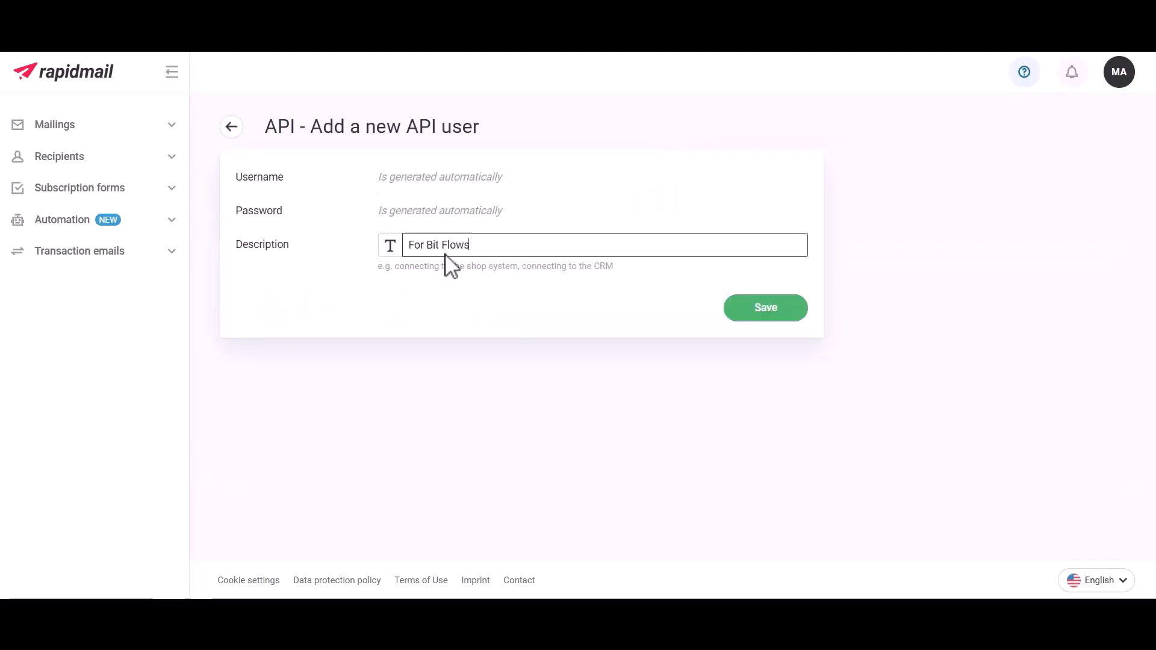
{"action": "left_click", "coordinate": [762, 308]}
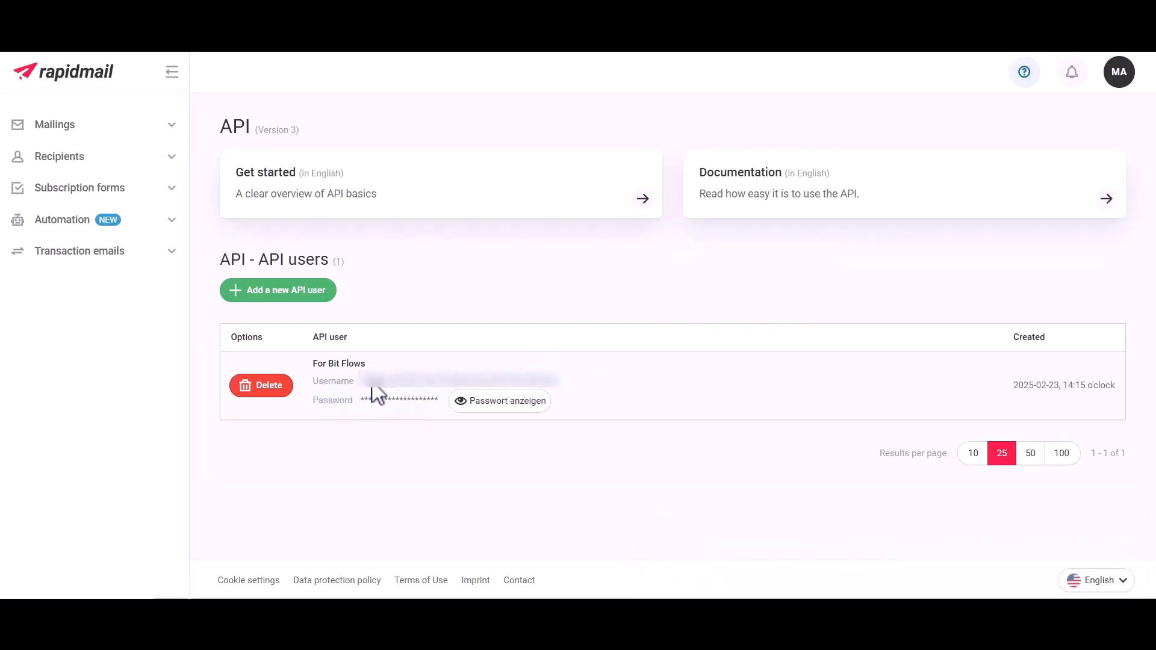
- Copy the new API user's username into the connection's Username field
{"action": "left_click", "coordinate": [410, 386]}
{"action": "left_click", "coordinate": [581, 54]}
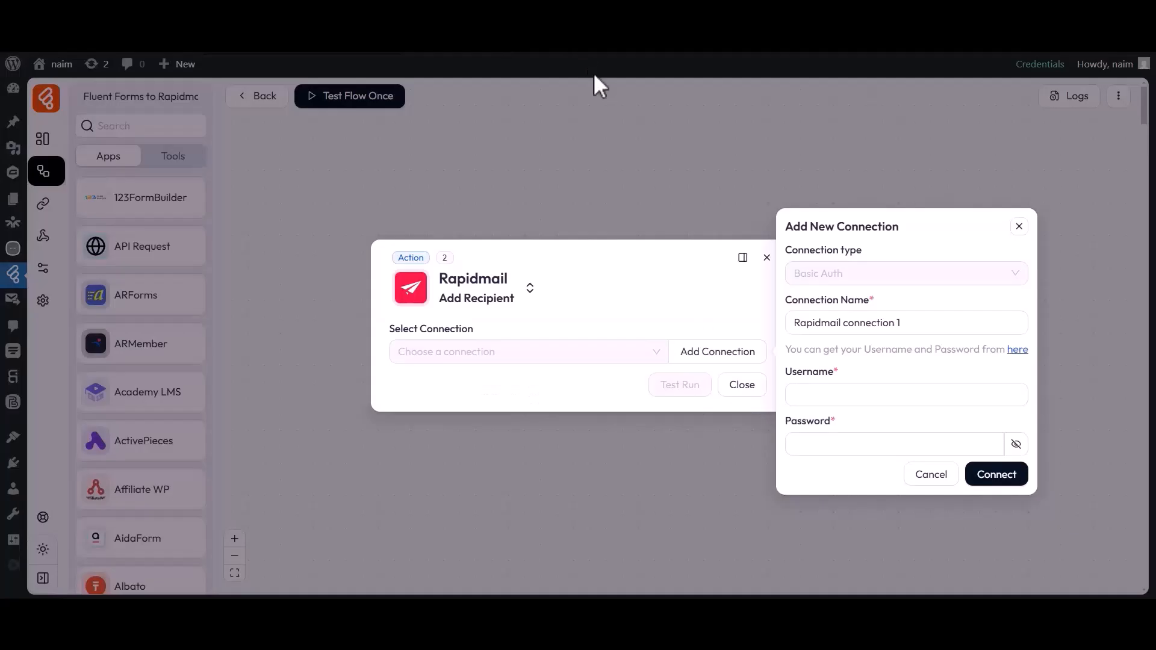
{"action": "left_click", "coordinate": [791, 389]}
{"action": "key", "text": "ctrl+v"}
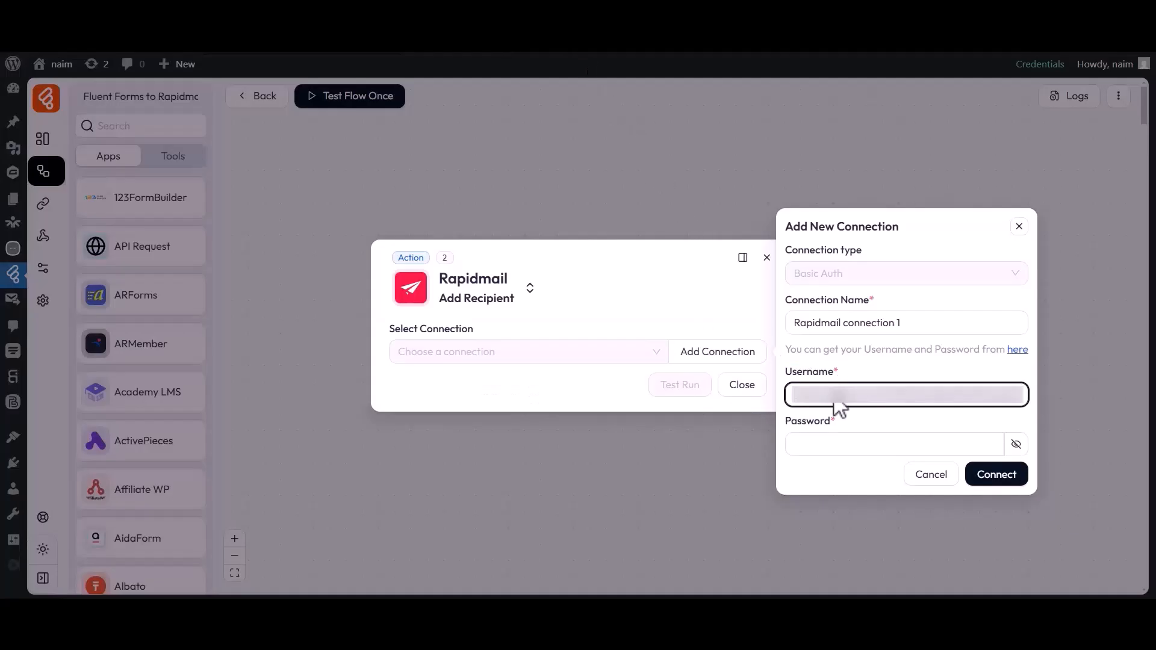
- Copy the API user's password into the connection's Password field and connect
{"action": "left_click", "coordinate": [708, 54]}
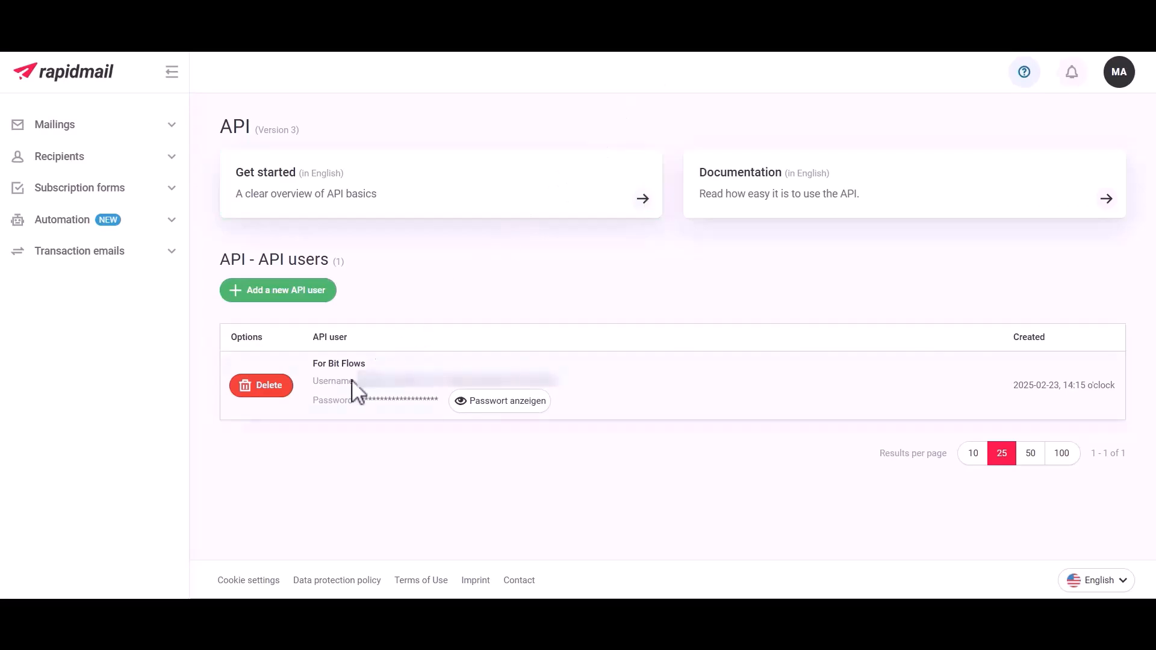
{"action": "left_click", "coordinate": [499, 401]}
{"action": "double_click", "coordinate": [482, 400]}
{"action": "key", "text": "ctrl+c"}
{"action": "left_click", "coordinate": [581, 54]}
{"action": "left_click", "coordinate": [833, 441]}
{"action": "key", "text": "ctrl+v"}
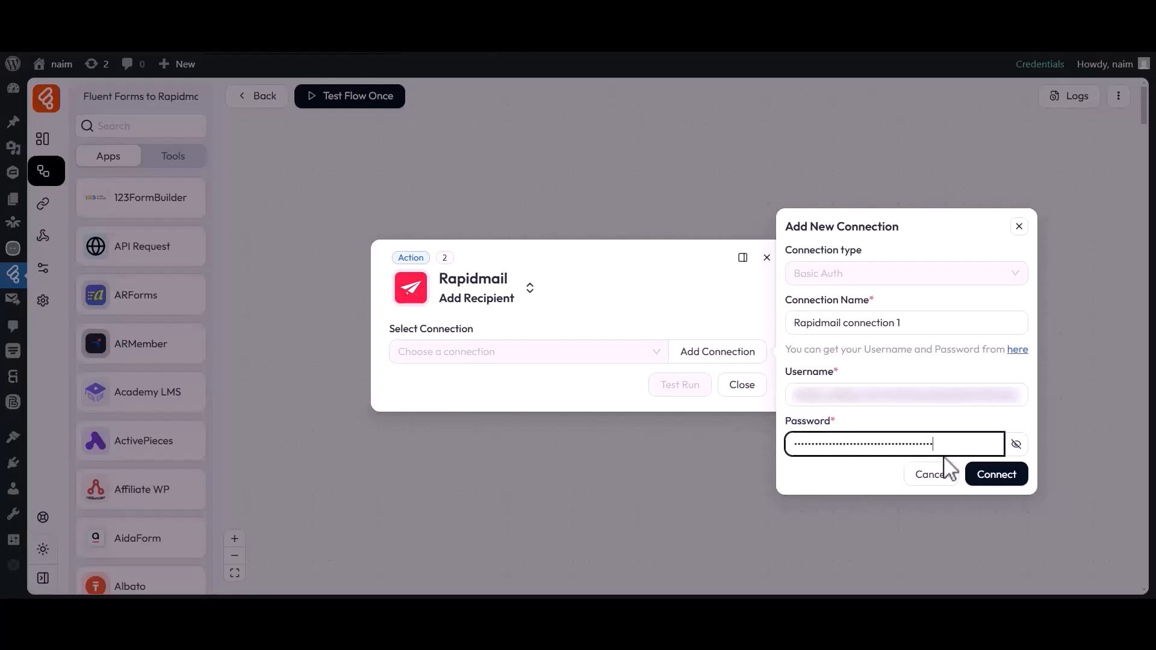
{"action": "left_click", "coordinate": [992, 476]}
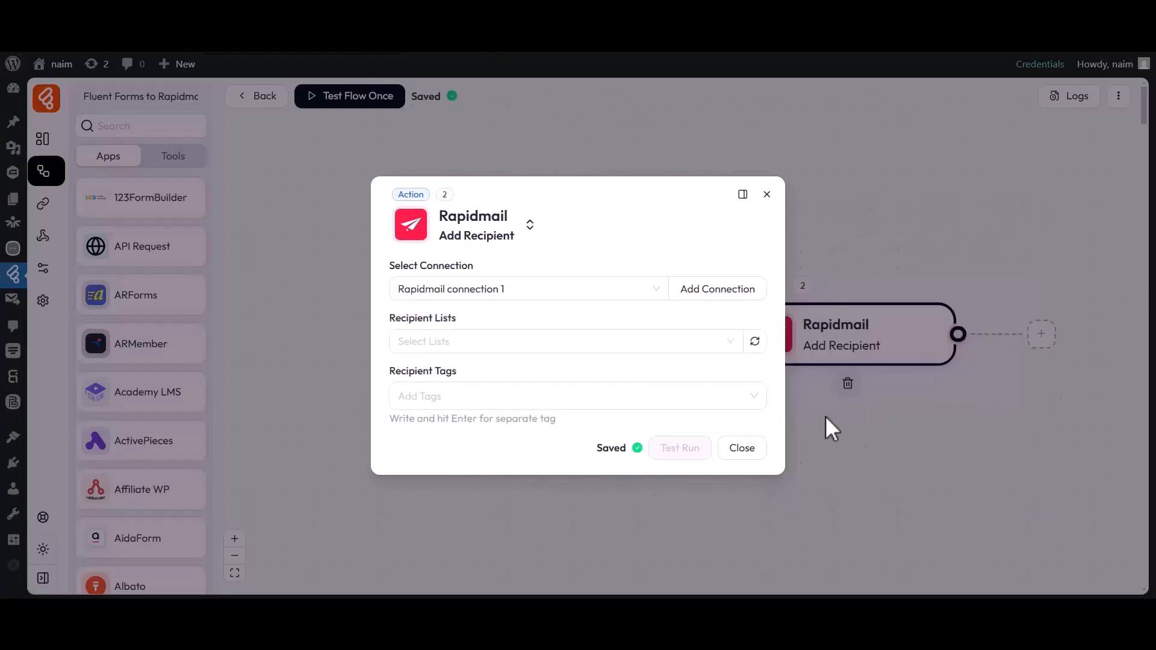
- Select Bit Flows as the action's recipient list
{"action": "left_click_drag", "start_coordinate": [392, 266], "coordinate": [475, 268]}
{"action": "left_click", "coordinate": [453, 276]}
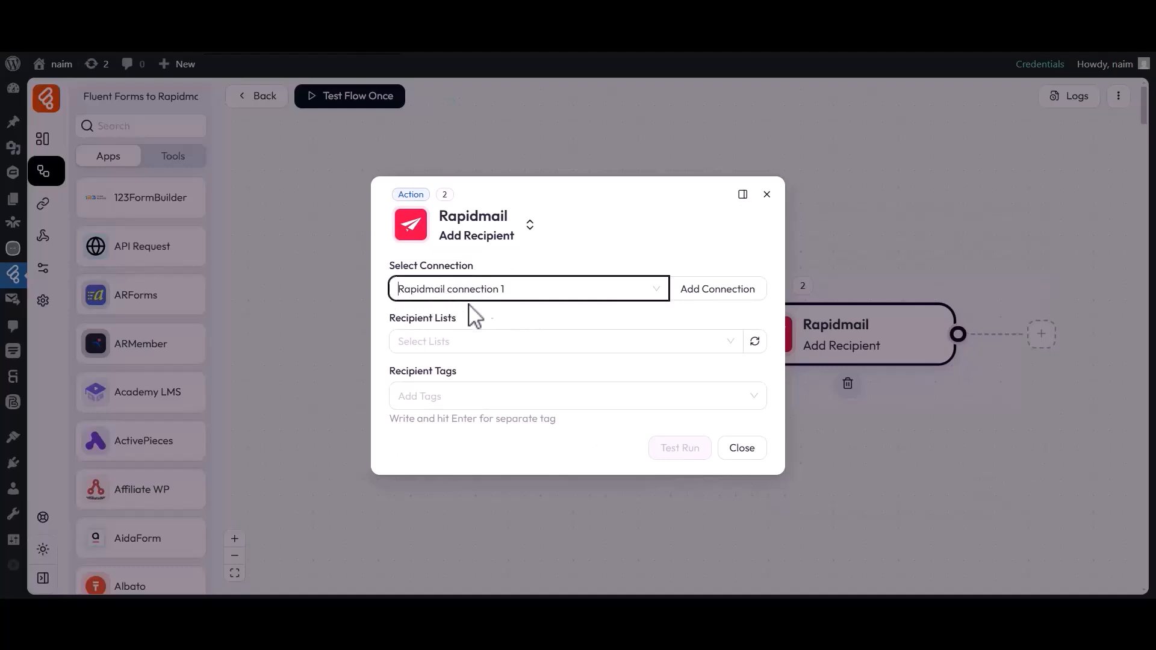
{"action": "left_click_drag", "start_coordinate": [397, 330], "coordinate": [467, 331]}
{"action": "left_click", "coordinate": [466, 342]}
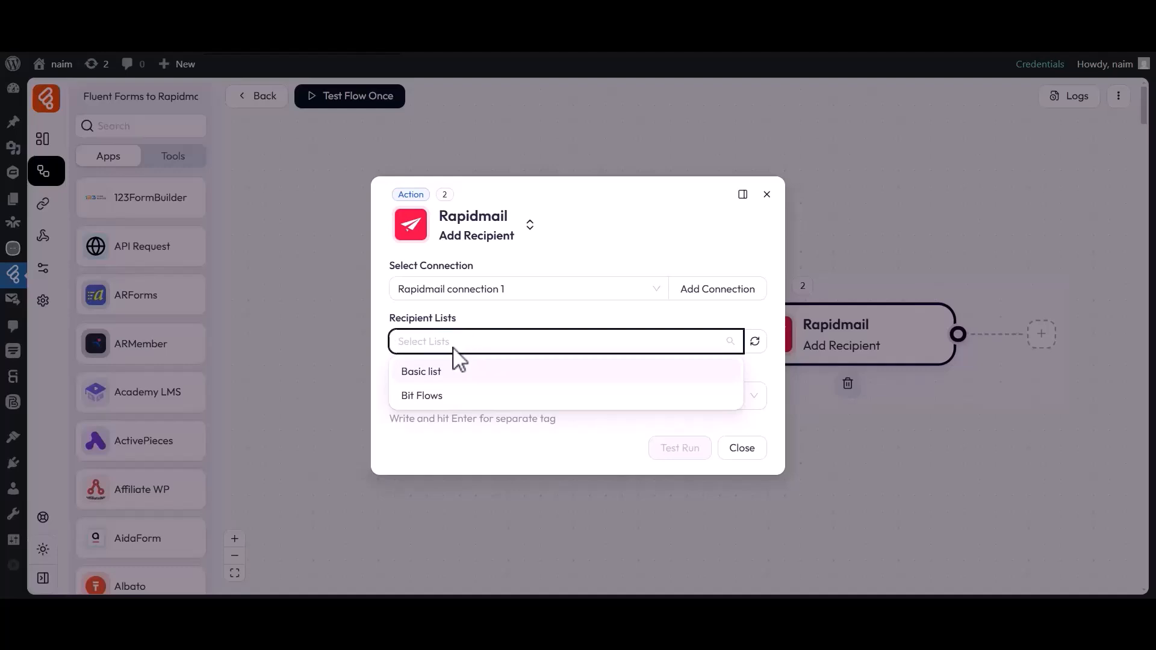
{"action": "left_click", "coordinate": [422, 396]}
- Add Tag-1 as a recipient tag
{"action": "left_click_drag", "start_coordinate": [394, 356], "coordinate": [464, 356]}
{"action": "left_click", "coordinate": [441, 374]}
{"action": "type", "text": "Tag-1"}
{"action": "left_click", "coordinate": [421, 404]}
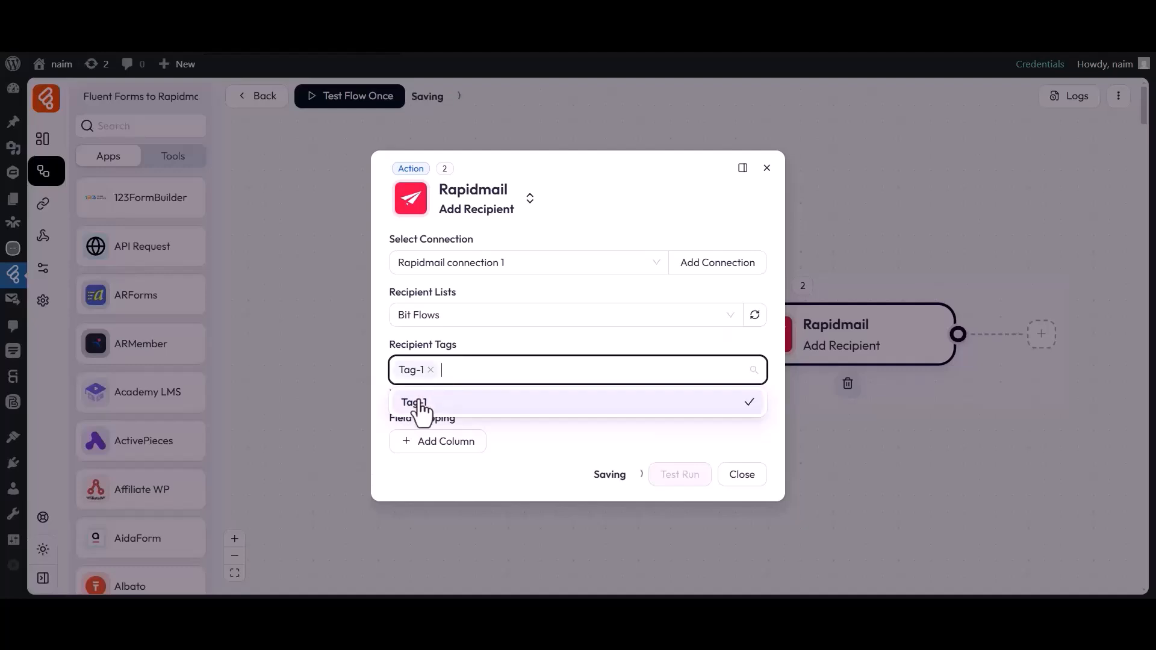
{"action": "left_click", "coordinate": [385, 377]}
- Add a field mapping column that maps Rapidmail's First name to the form's first_name field
{"action": "left_click_drag", "start_coordinate": [389, 418], "coordinate": [430, 421]}
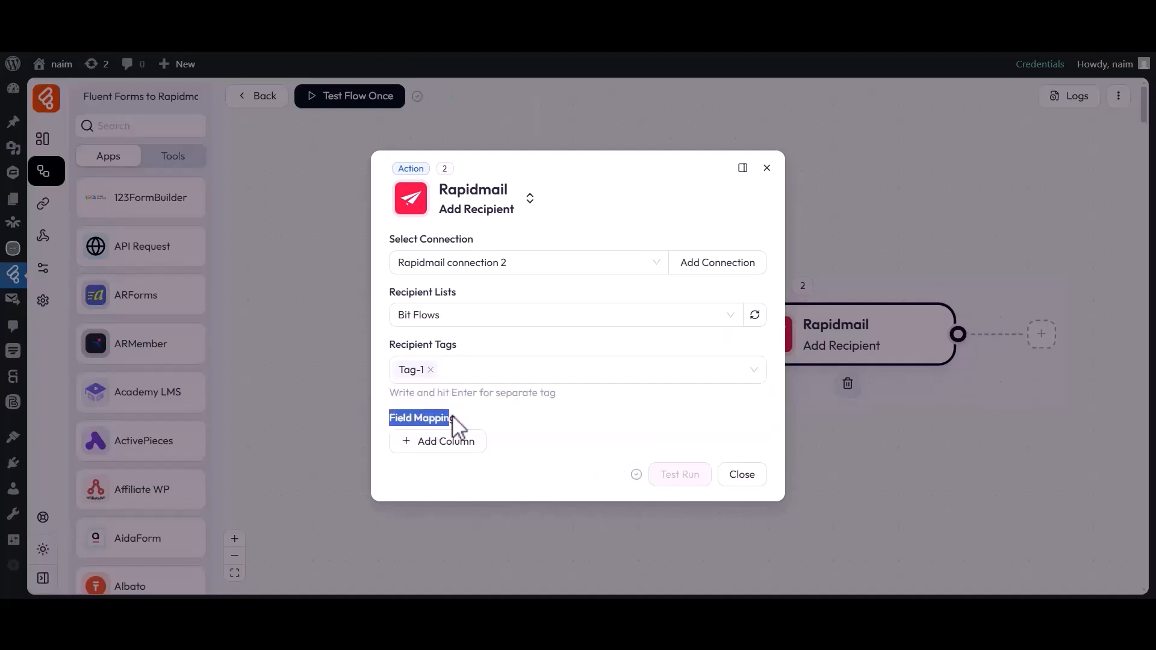
{"action": "left_click", "coordinate": [446, 441]}
{"action": "left_click", "coordinate": [440, 444]}
{"action": "left_click", "coordinate": [431, 259]}
{"action": "left_click", "coordinate": [590, 437]}
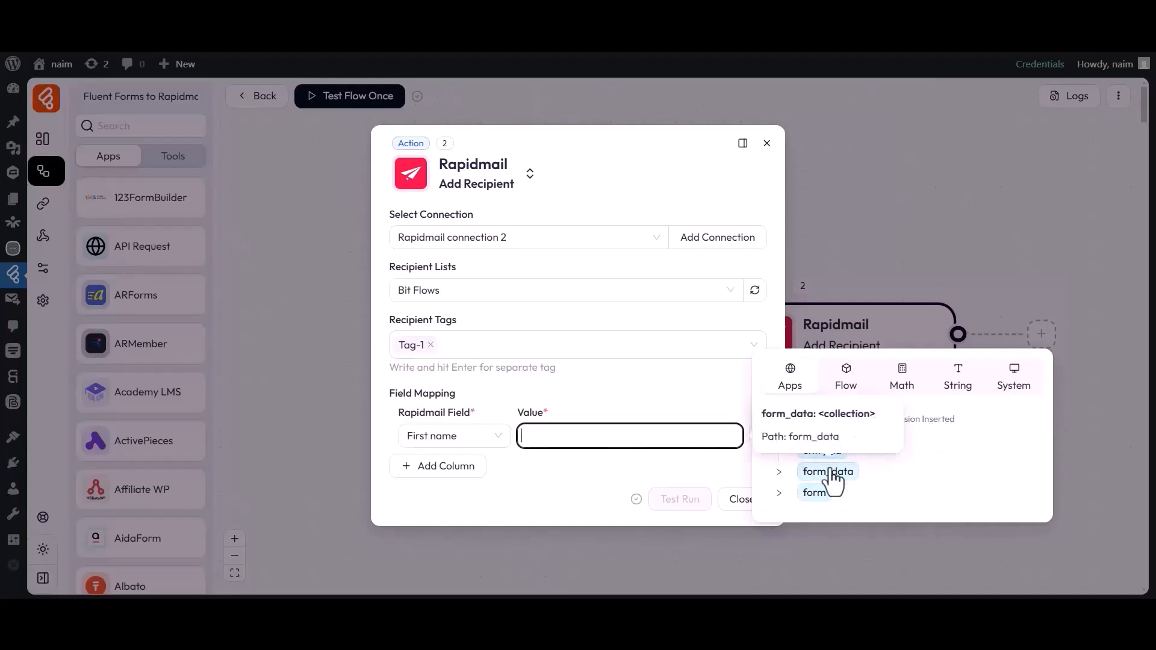
{"action": "left_click", "coordinate": [779, 473]}
{"action": "left_click", "coordinate": [813, 490]}
{"action": "left_click", "coordinate": [598, 475]}
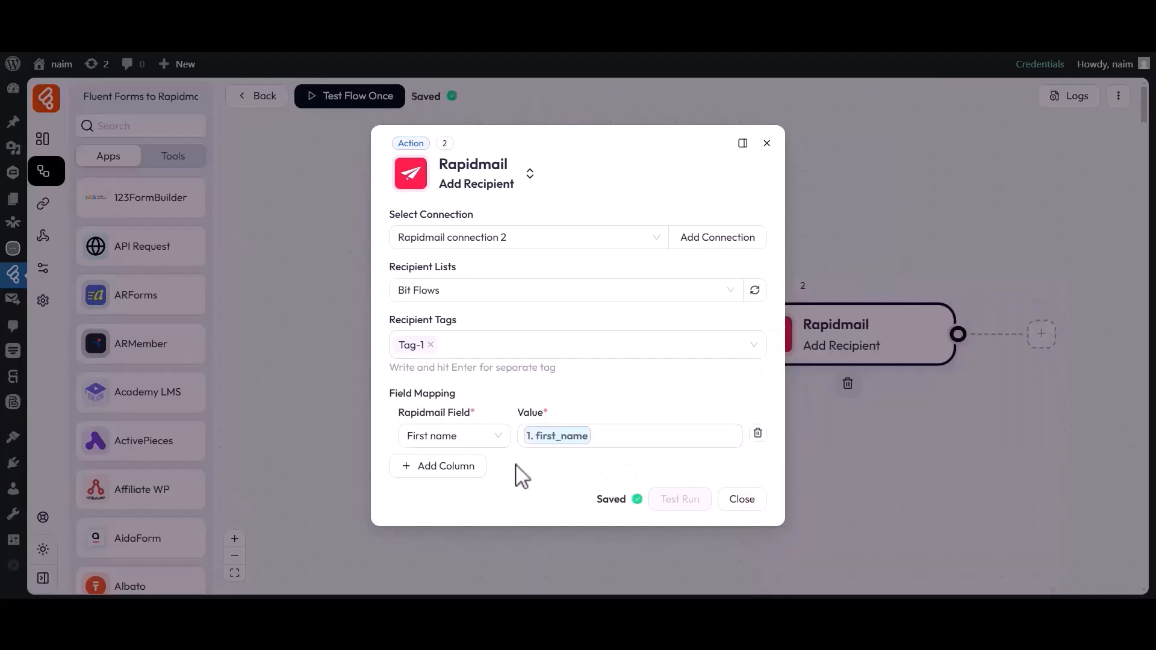
- Add a mapping column that maps Rapidmail's Last name to the form's last_name field
{"action": "left_click", "coordinate": [438, 466]}
{"action": "left_click", "coordinate": [433, 469]}
{"action": "left_click", "coordinate": [432, 307]}
{"action": "left_click", "coordinate": [633, 463]}
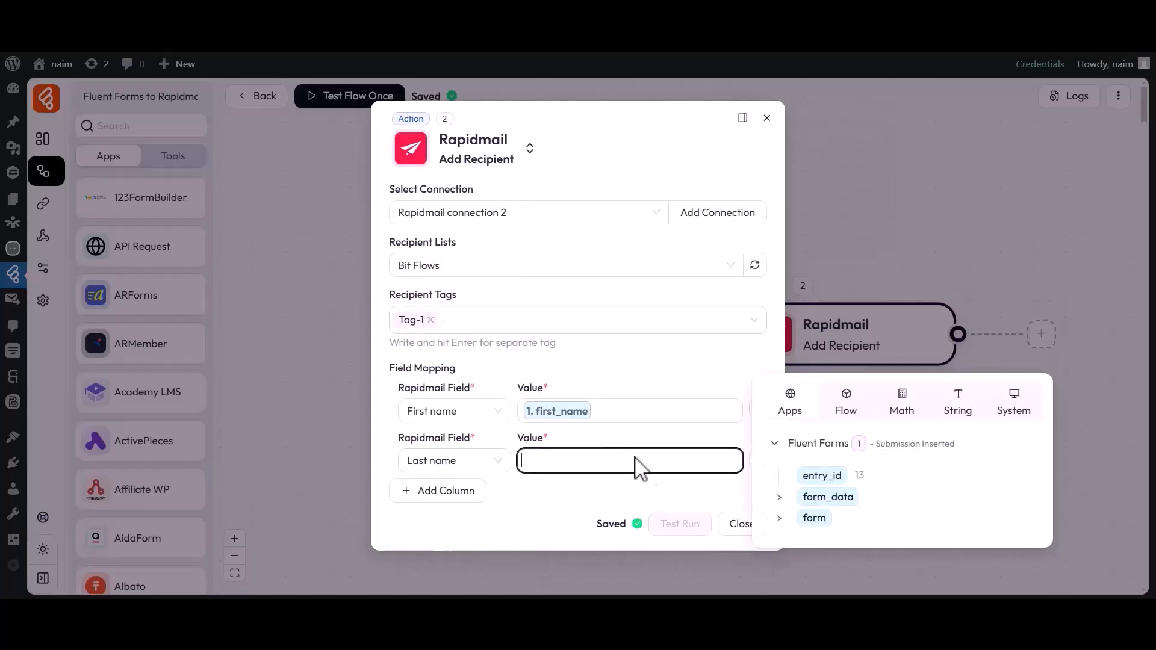
{"action": "left_click", "coordinate": [779, 496]}
{"action": "left_click", "coordinate": [820, 524]}
{"action": "left_click", "coordinate": [619, 490]}
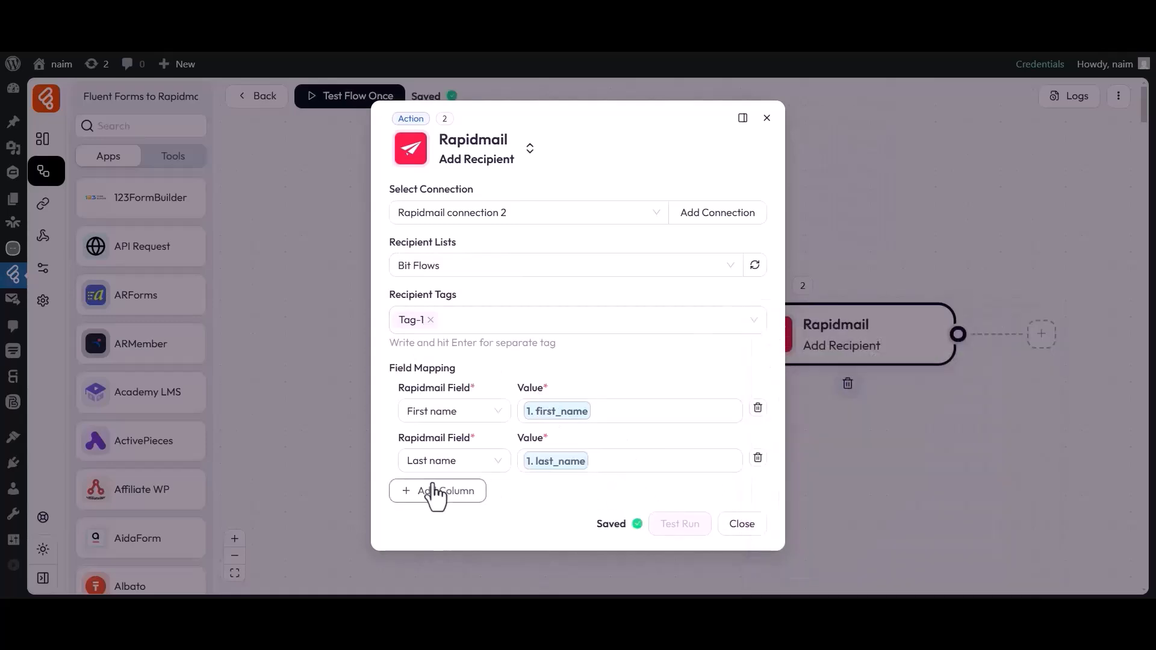
- Add a mapping column that maps Email to the form's email field and close the action settings
{"action": "left_click", "coordinate": [438, 491]}
{"action": "left_click", "coordinate": [433, 485]}
{"action": "left_click", "coordinate": [423, 296]}
{"action": "left_click", "coordinate": [665, 487]}
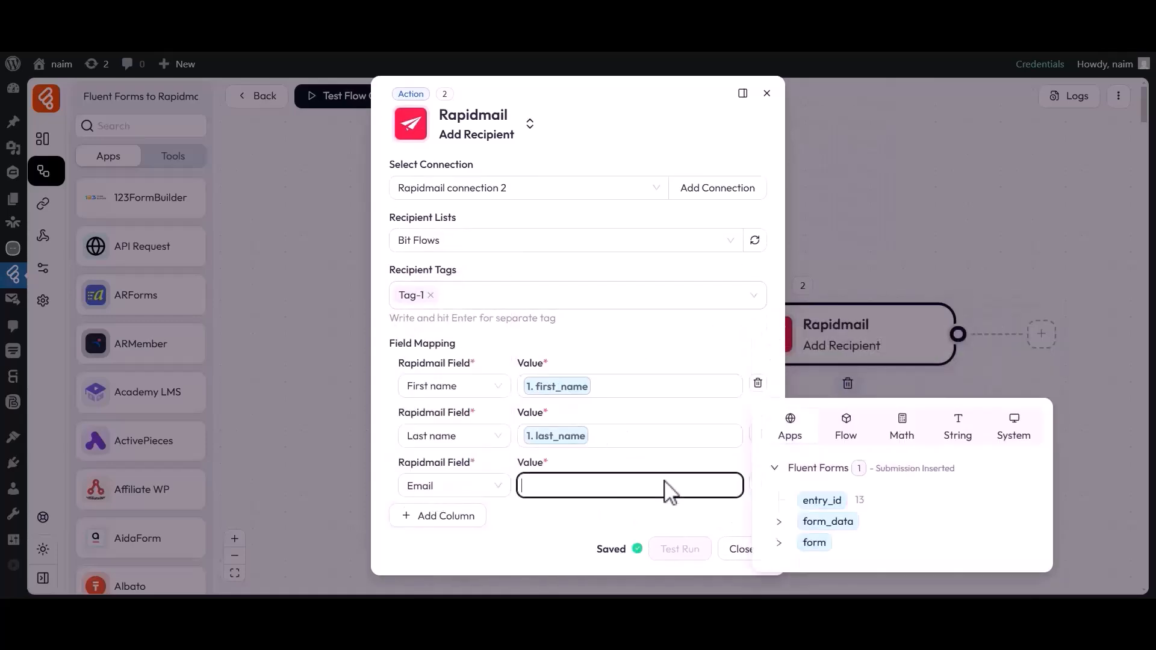
{"action": "left_click", "coordinate": [778, 520]}
{"action": "left_click", "coordinate": [810, 547]}
{"action": "left_click", "coordinate": [639, 522]}
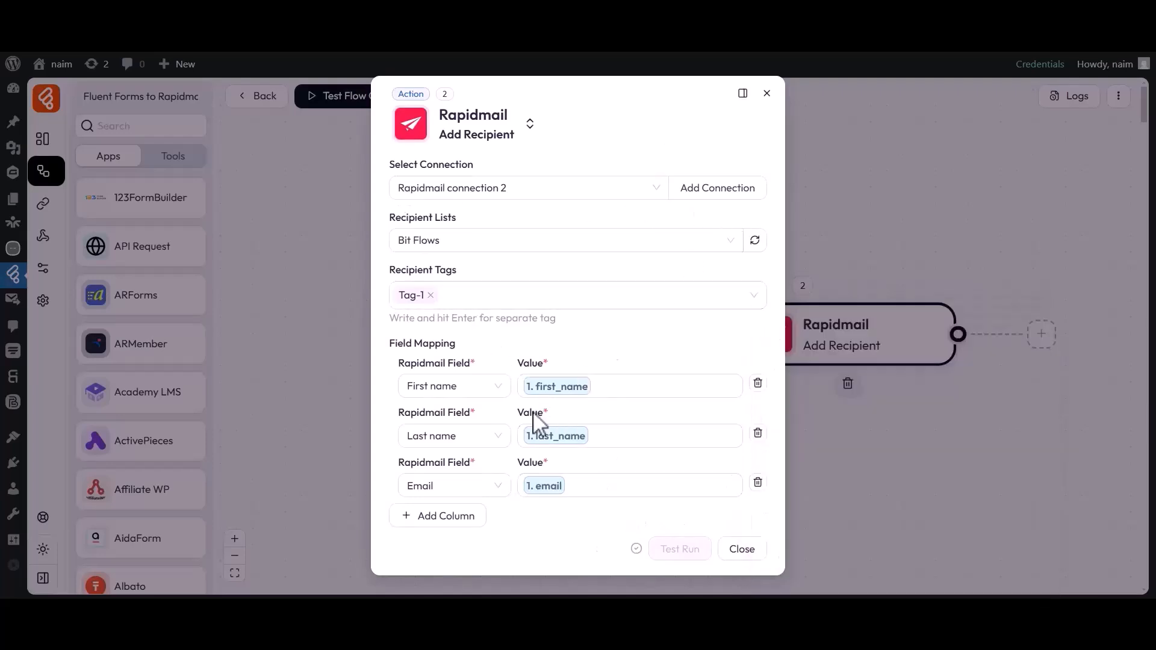
{"action": "left_click", "coordinate": [743, 550]}
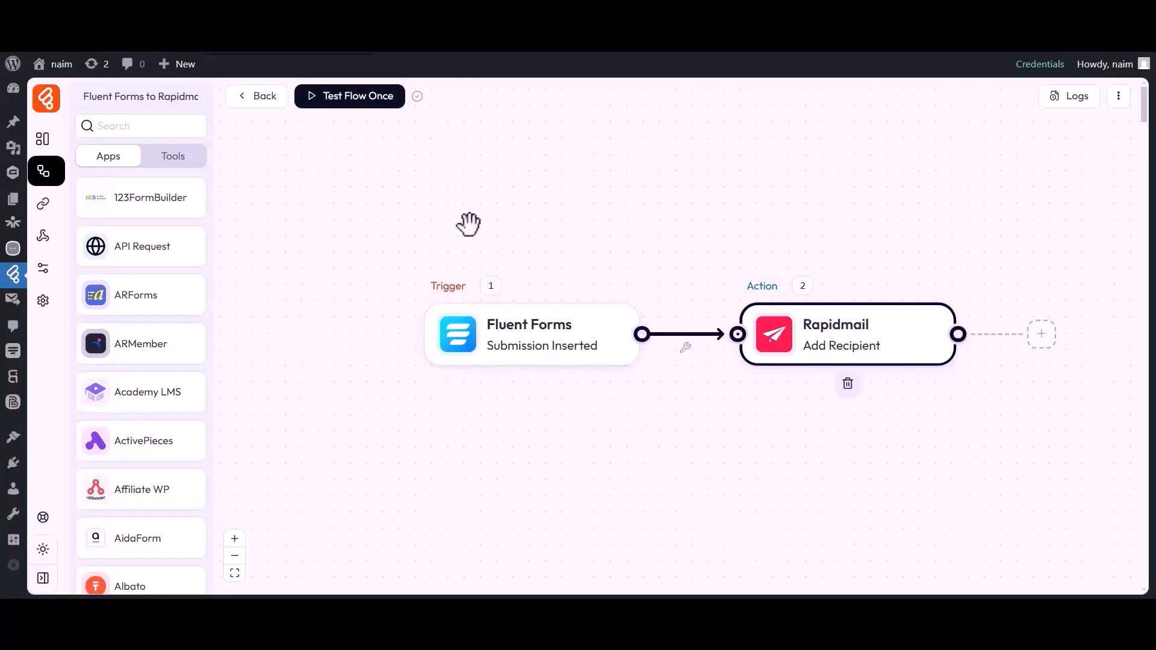
- Start a one-time test of the flow and enter Bit as first name and Apps as last name in the form
{"action": "left_click", "coordinate": [355, 104]}
{"action": "left_click", "coordinate": [355, 133]}
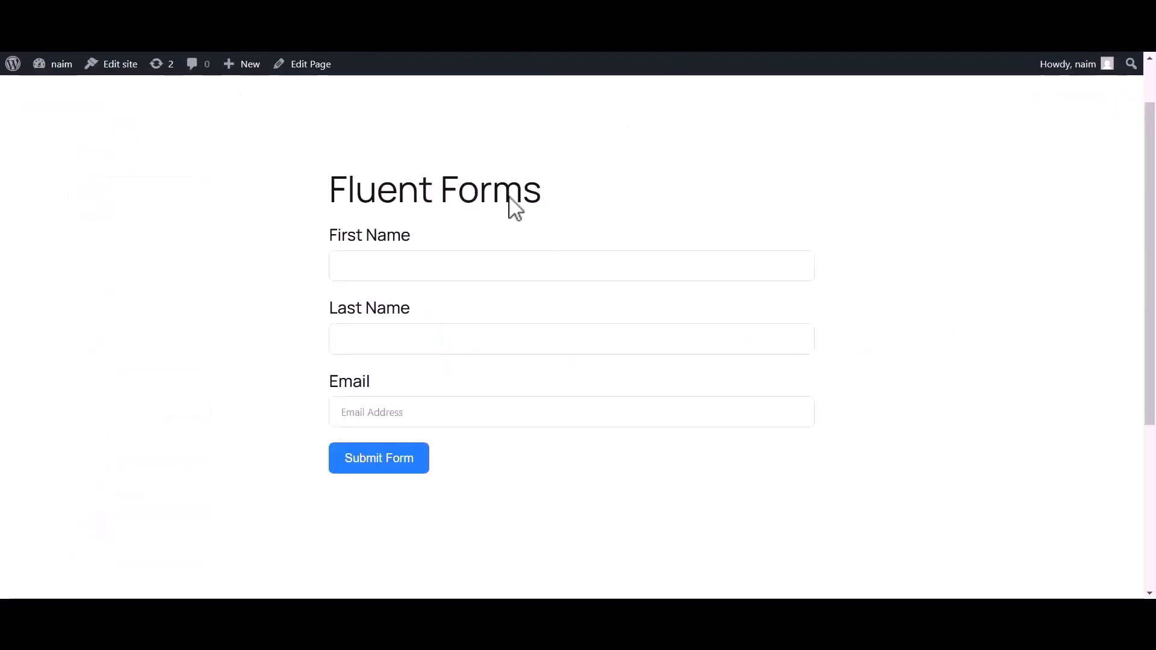
{"action": "left_click", "coordinate": [433, 266]}
{"action": "type", "text": "Bit"}
{"action": "left_click", "coordinate": [368, 345]}
{"action": "type", "text": "App"}
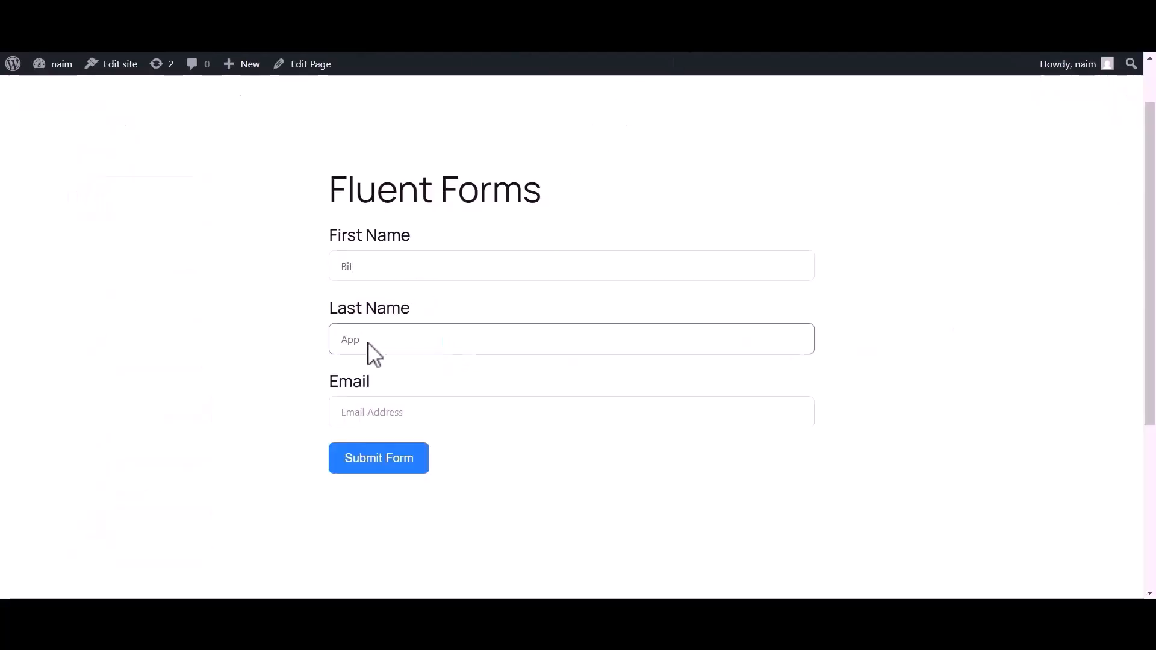
- Fill in the contact's email address and submit the form
{"action": "left_click", "coordinate": [341, 409]}
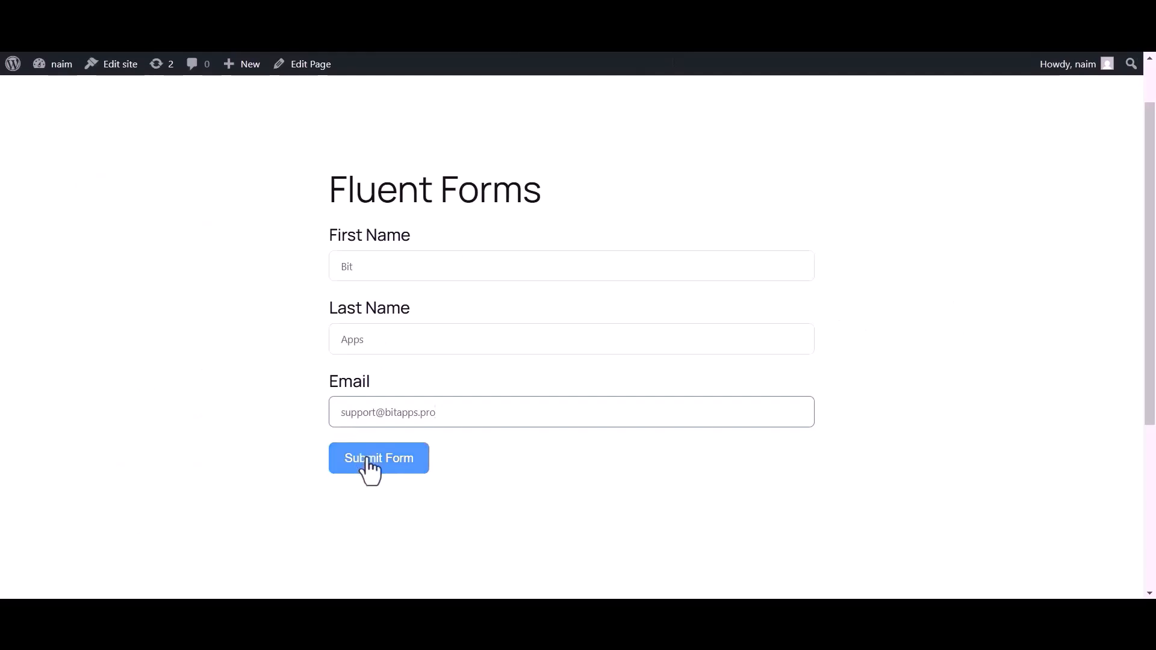
{"action": "left_click", "coordinate": [374, 467]}
{"action": "left_click_drag", "start_coordinate": [341, 255], "coordinate": [728, 283]}
{"action": "left_click", "coordinate": [727, 306]}
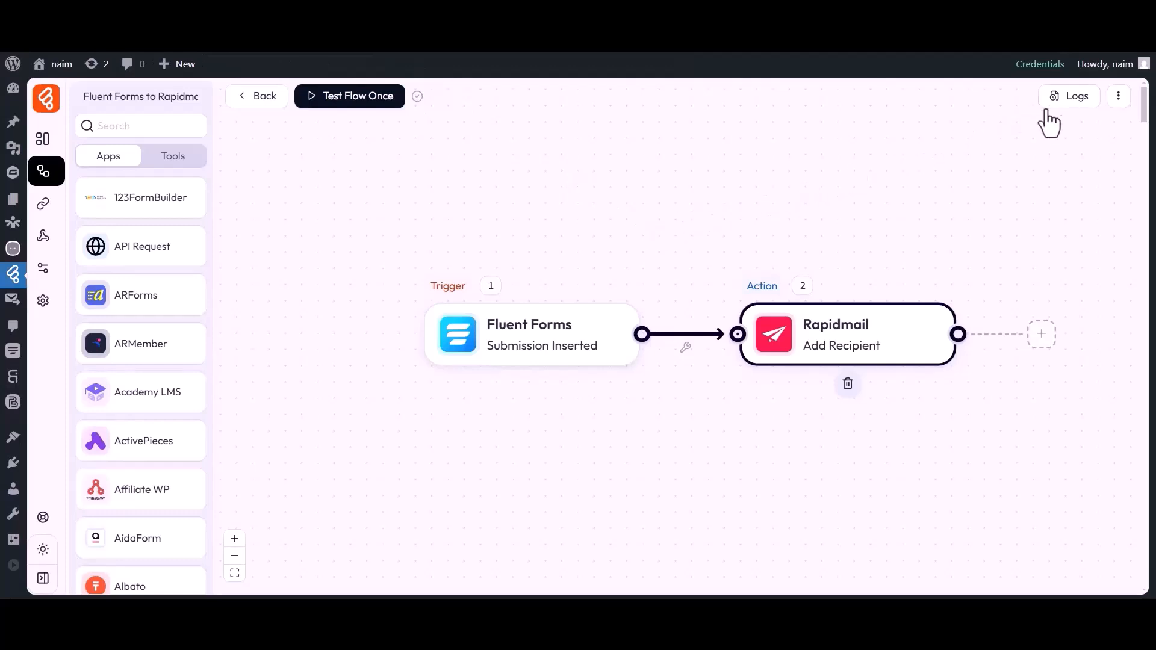
- Open the flow's log history and inspect the Rapidmail node's input details
{"action": "left_click", "coordinate": [1070, 98]}
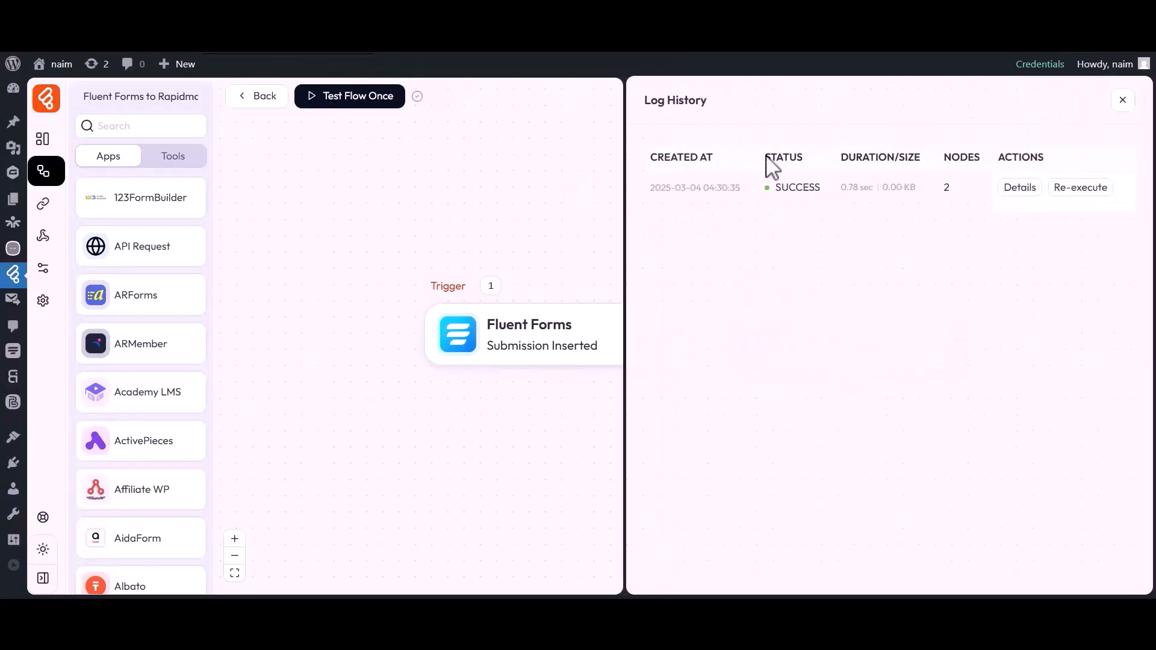
{"action": "left_click", "coordinate": [1019, 187]}
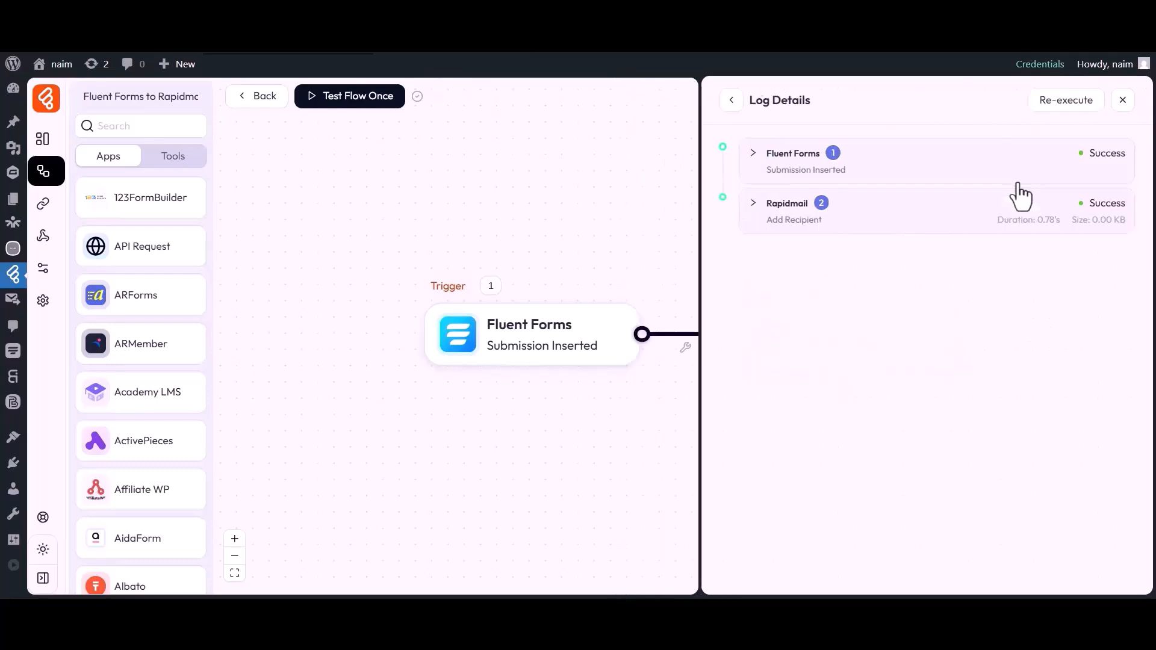
{"action": "left_click", "coordinate": [801, 211]}
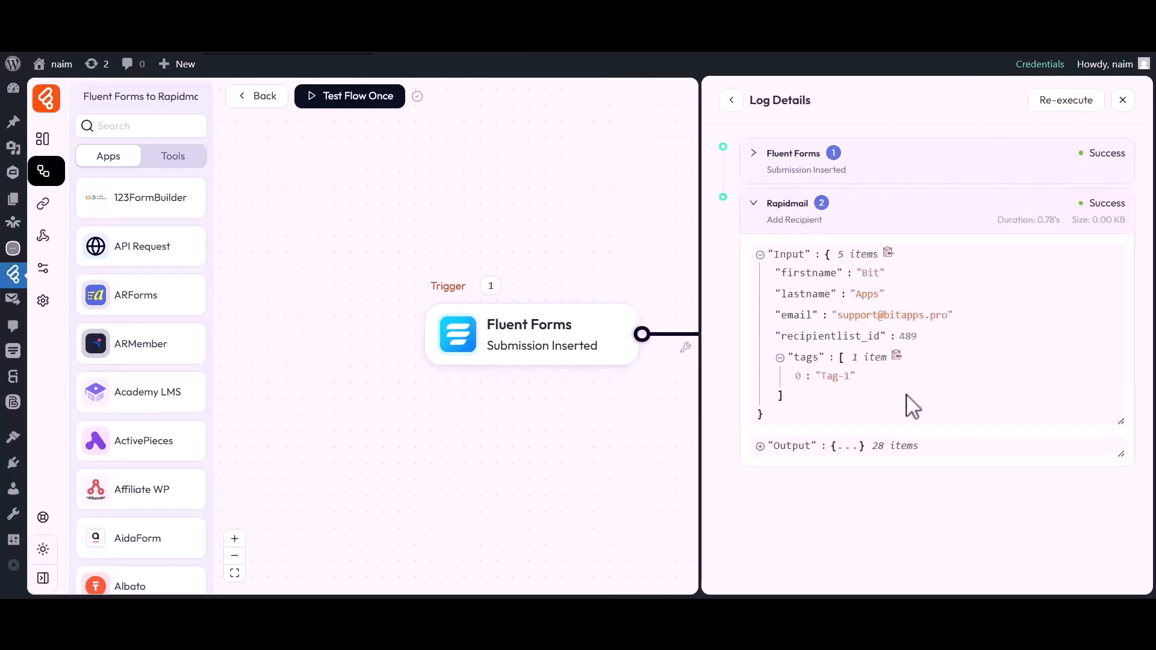
{"action": "left_click", "coordinate": [1122, 100]}
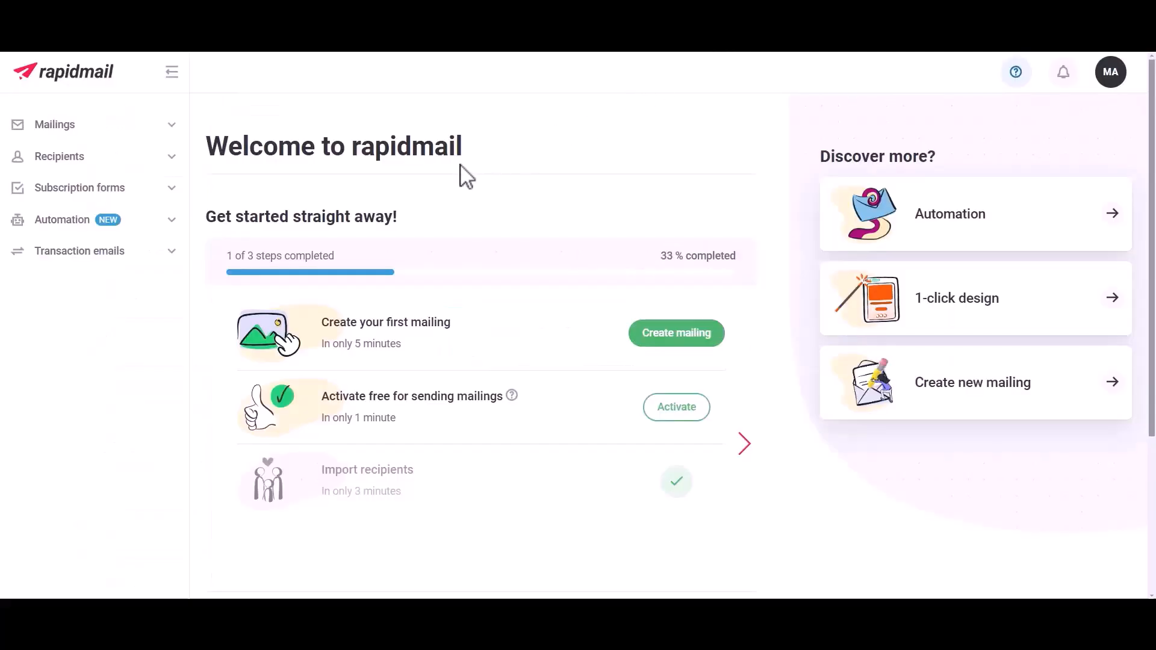
- In Rapidmail, open the Bit Flows recipient list to check the added recipient
{"action": "left_click", "coordinate": [55, 160]}
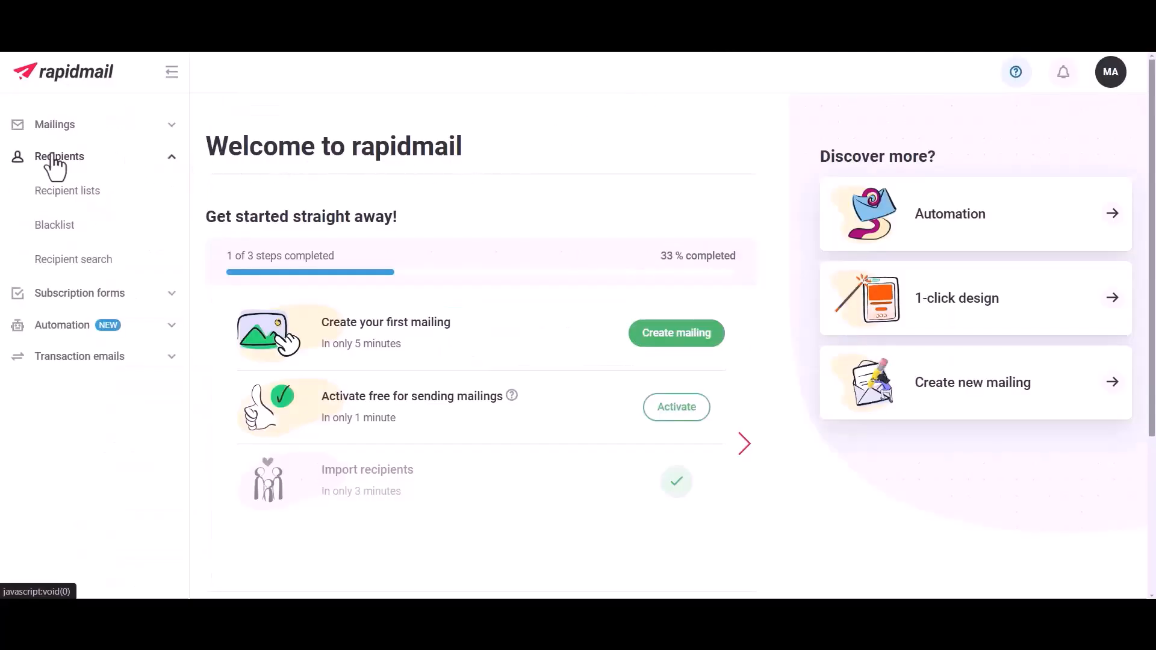
{"action": "left_click", "coordinate": [64, 193]}
{"action": "left_click", "coordinate": [307, 218]}
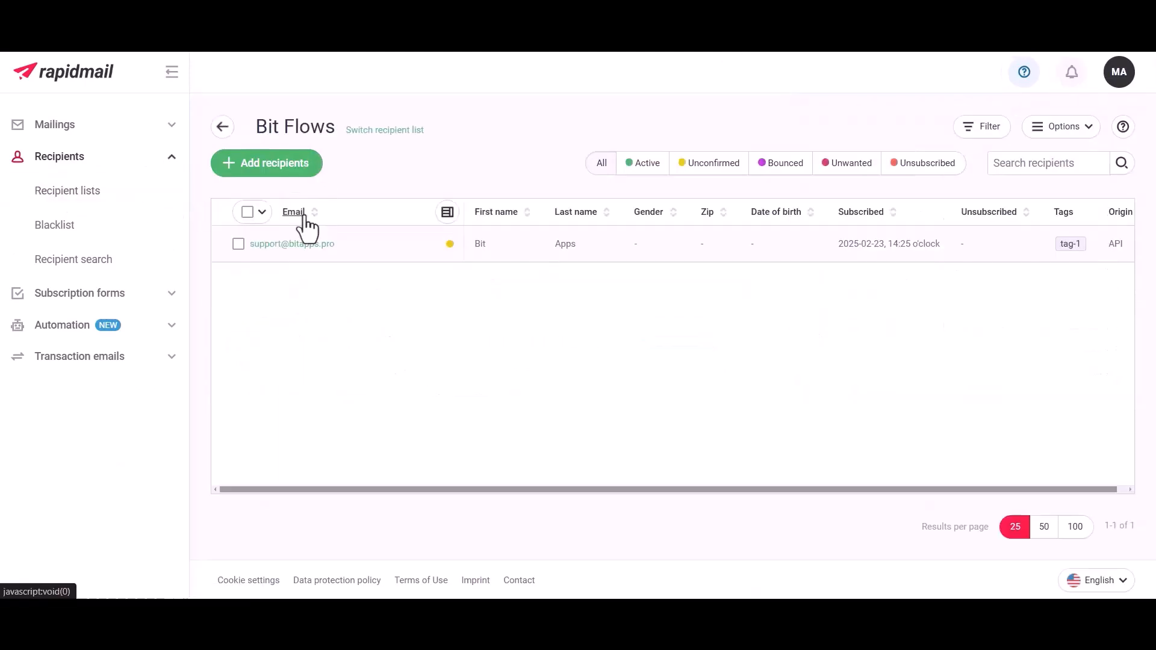